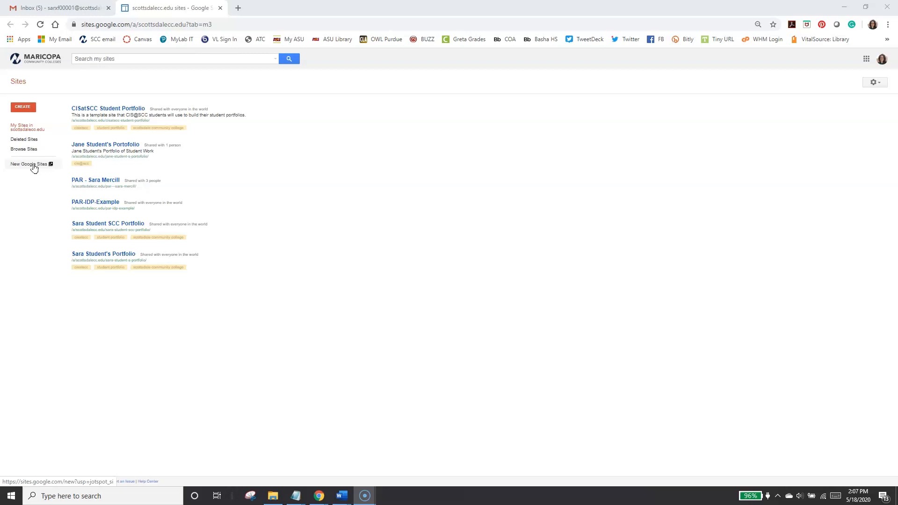
# - Create a blank site in the new Google Sites and replace its page title with the student's full name
pyautogui.click(33, 167)
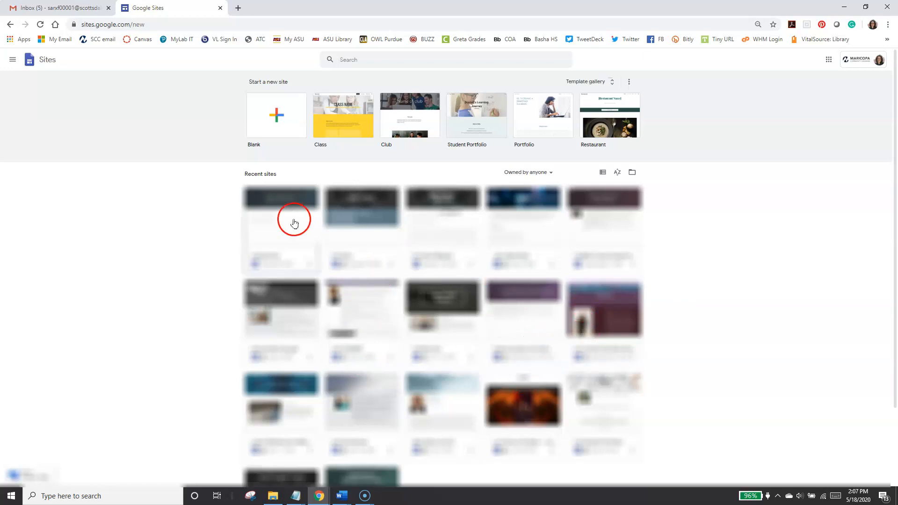
pyautogui.click(275, 118)
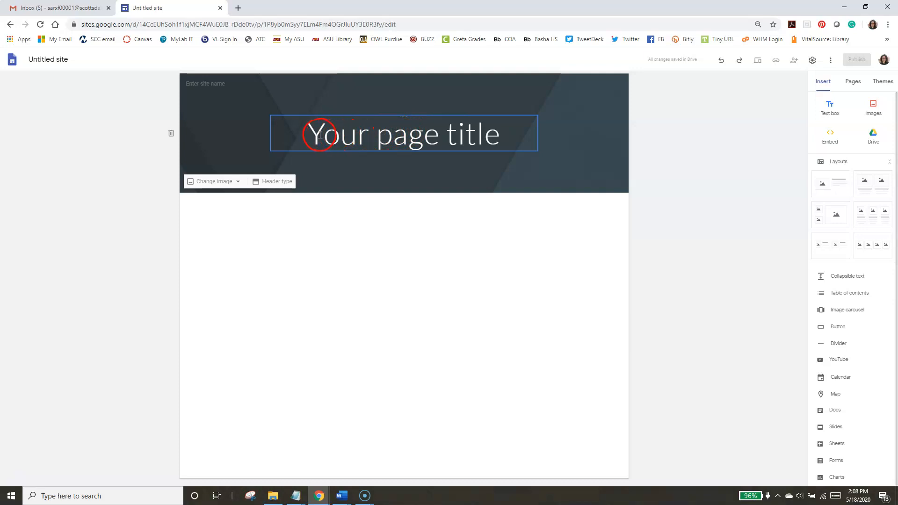
pyautogui.click(474, 135)
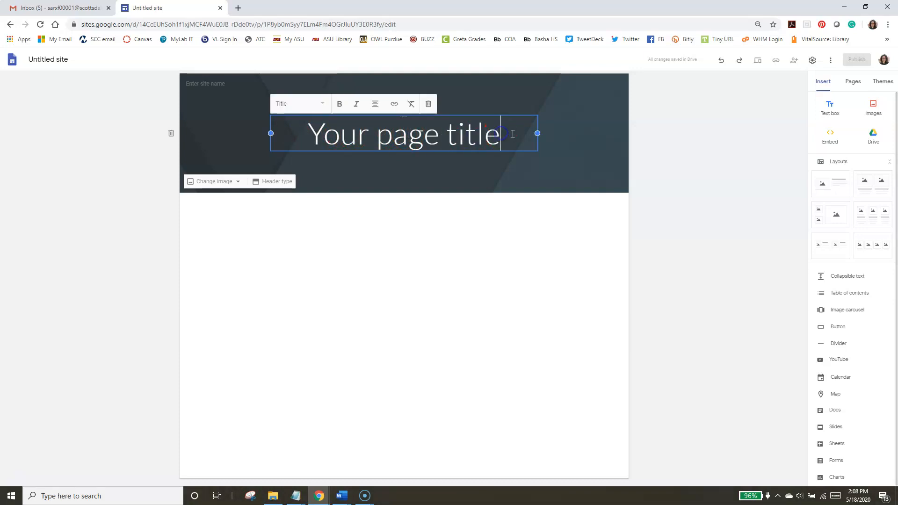
pyautogui.moveTo(513, 134); pyautogui.dragTo(283, 137)
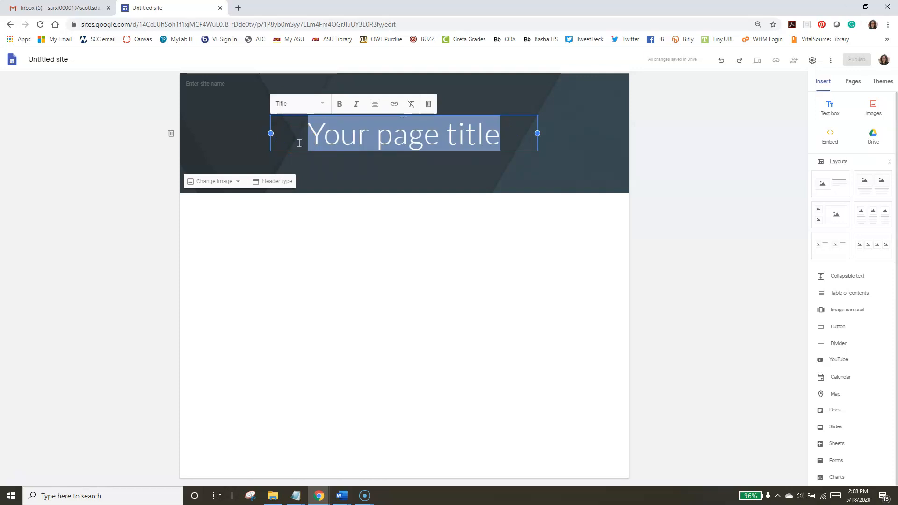
pyautogui.write('Sara S')
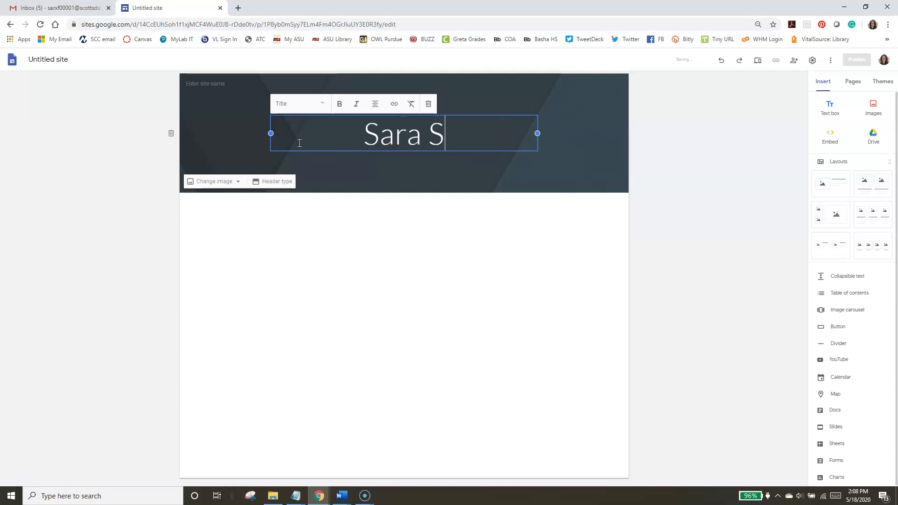
pyautogui.write('tudent')
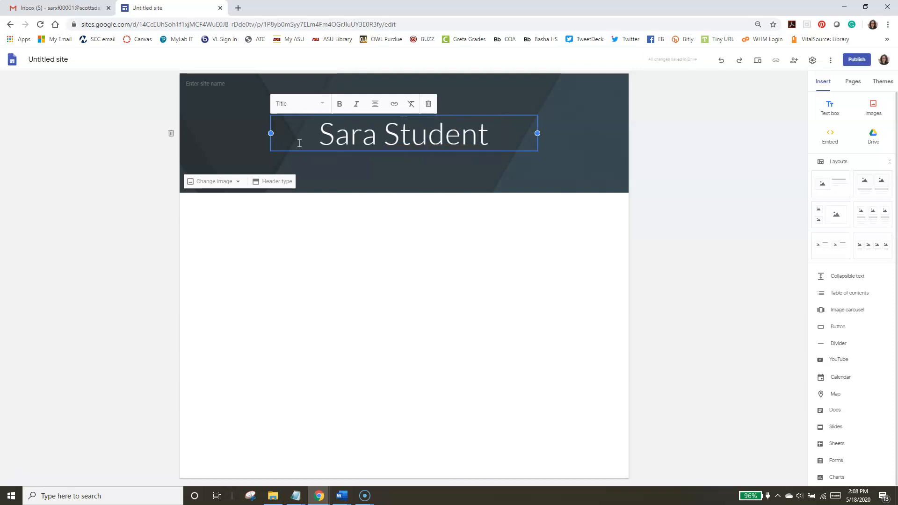
pyautogui.click(363, 175)
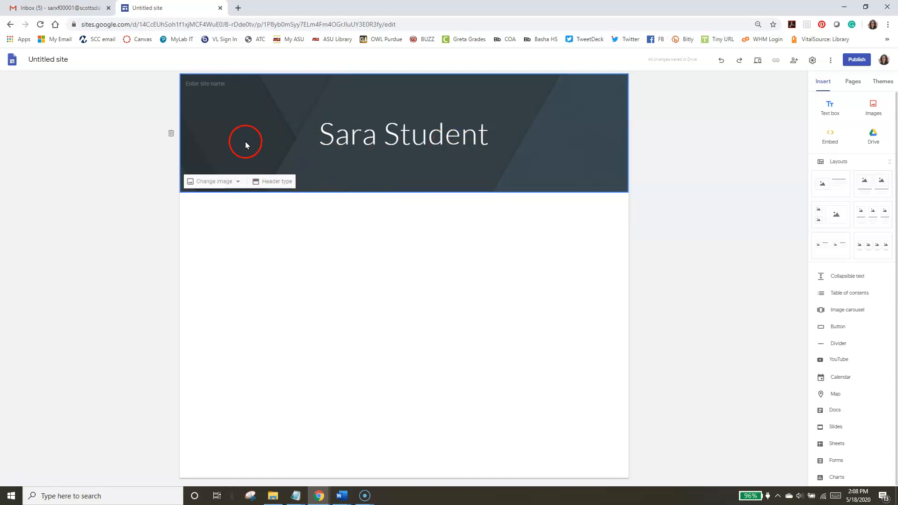
# - Narrow the page title's text box by moving its right edge inward, and check the text style and header image options
pyautogui.click(406, 136)
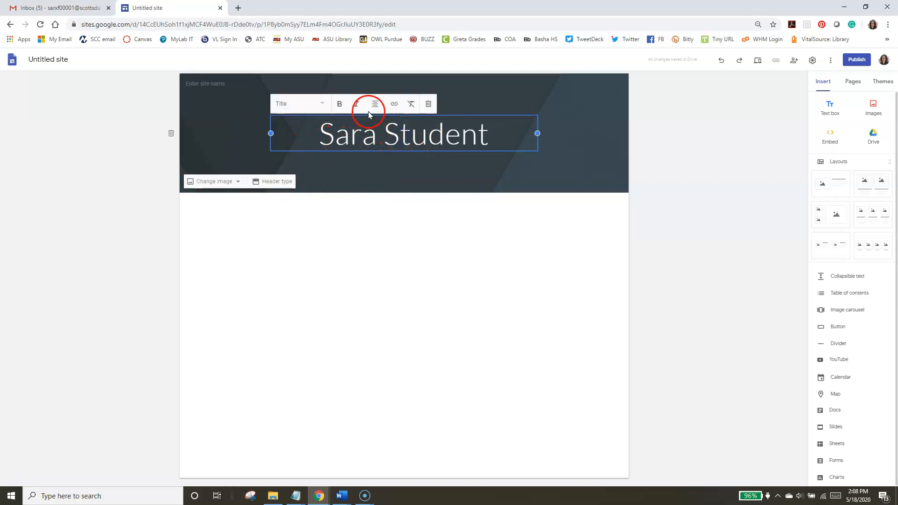
pyautogui.click(324, 103)
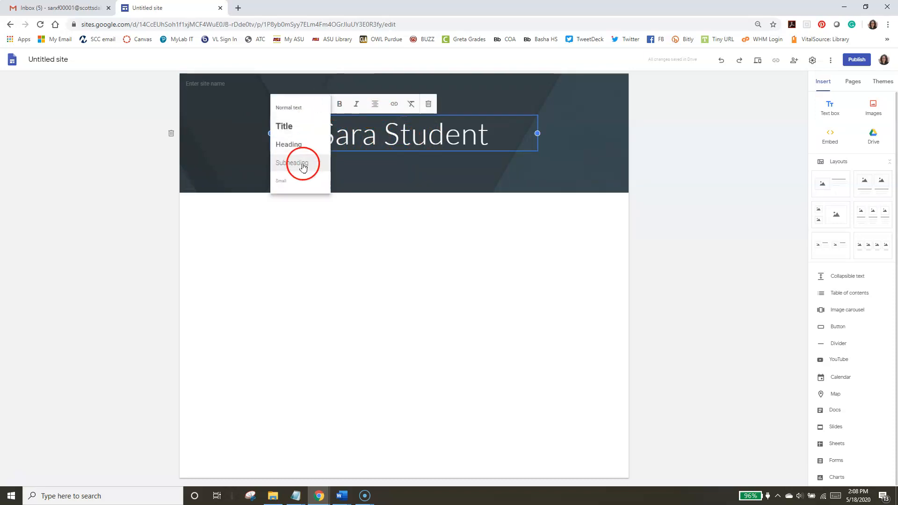
pyautogui.click(388, 133)
pyautogui.click(517, 139)
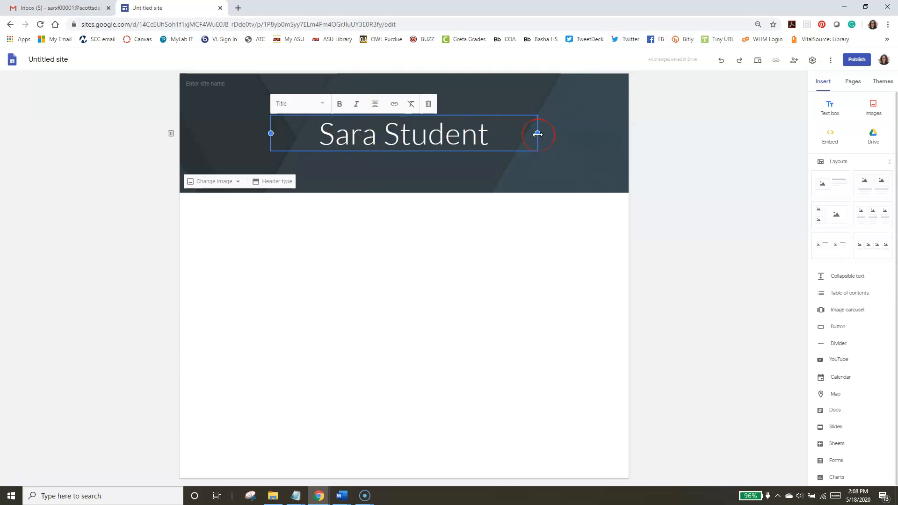
pyautogui.moveTo(538, 135); pyautogui.dragTo(508, 182)
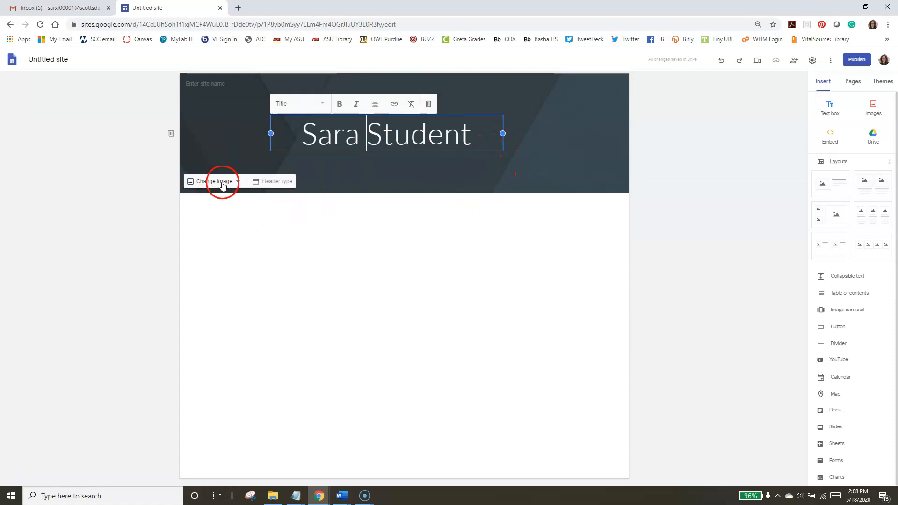
pyautogui.click(229, 186)
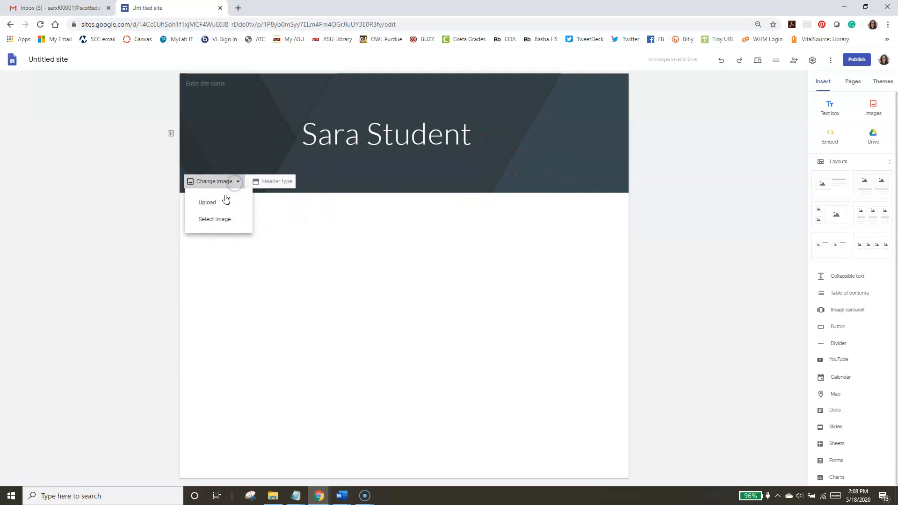
pyautogui.click(384, 174)
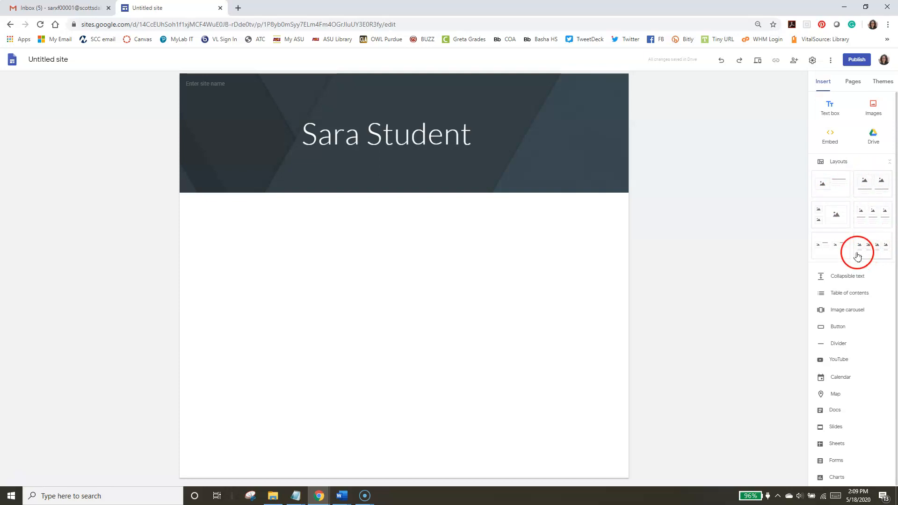
# - Add the layout with one image beside text below the header and enter "Welcome!" as its heading
pyautogui.click(837, 188)
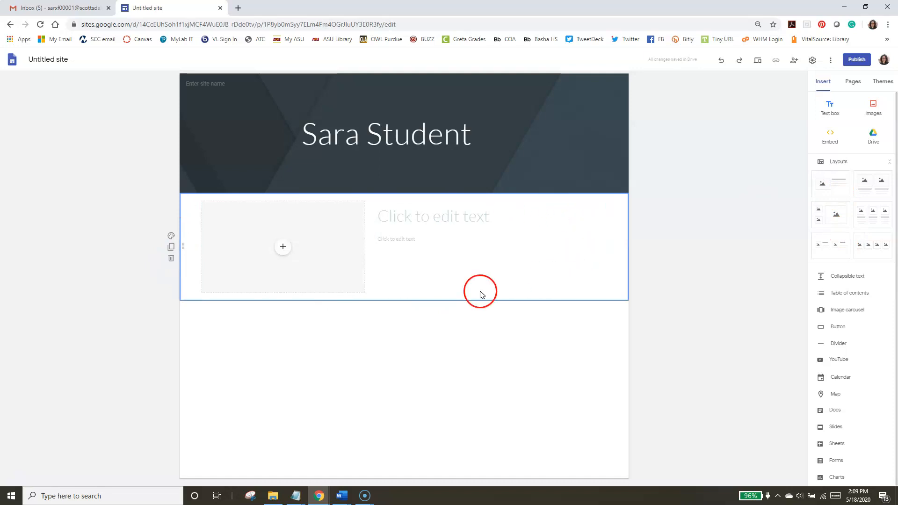
pyautogui.click(283, 246)
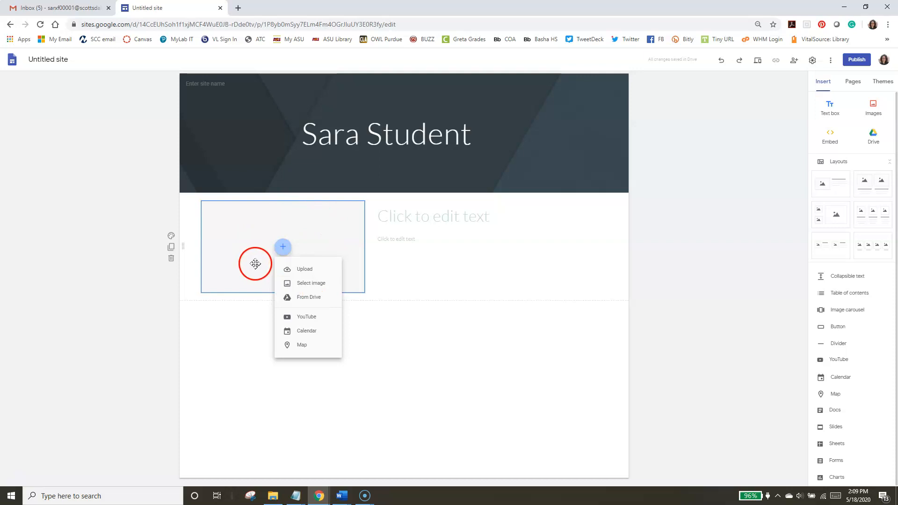
pyautogui.click(407, 216)
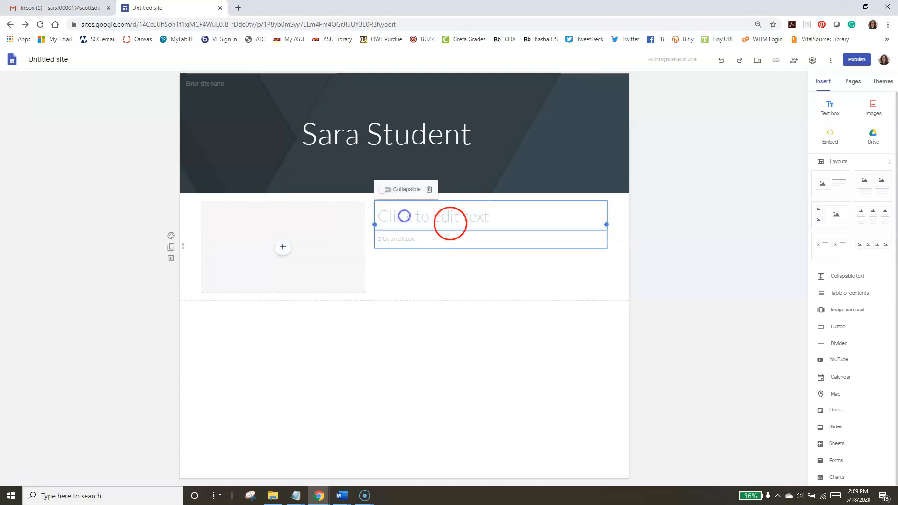
pyautogui.click(495, 213)
pyautogui.click(513, 214)
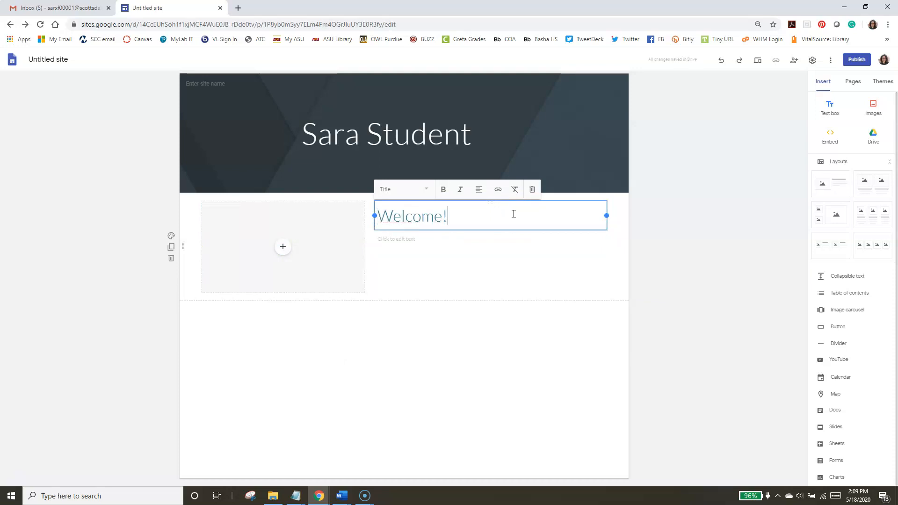
# - Enter "Here is where you would talk about yourself and your goals." below the heading and set the section background to Emphasis 2
pyautogui.click(441, 239)
pyautogui.write('Ner')
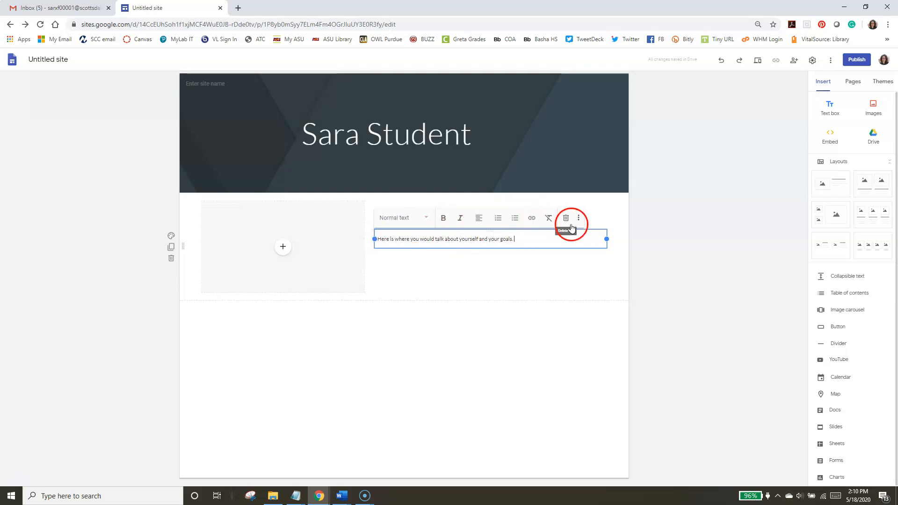
pyautogui.click(424, 218)
pyautogui.click(424, 220)
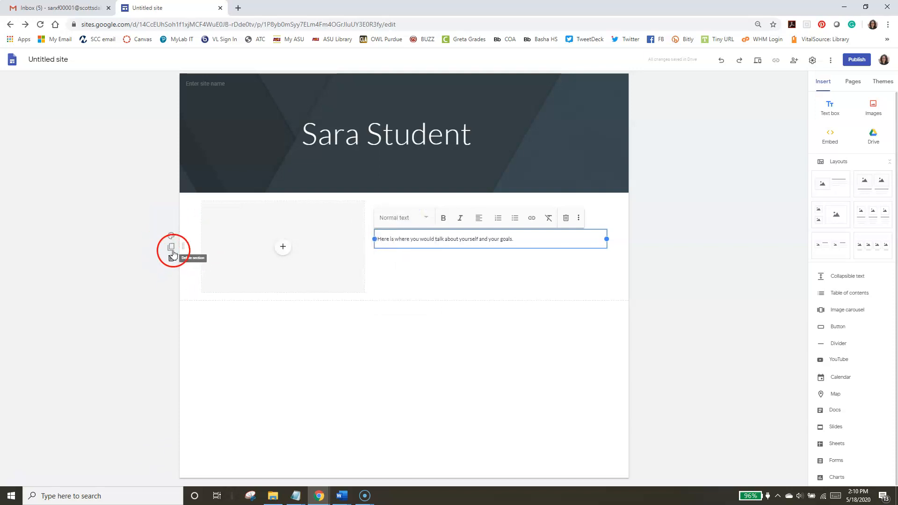
pyautogui.click(172, 240)
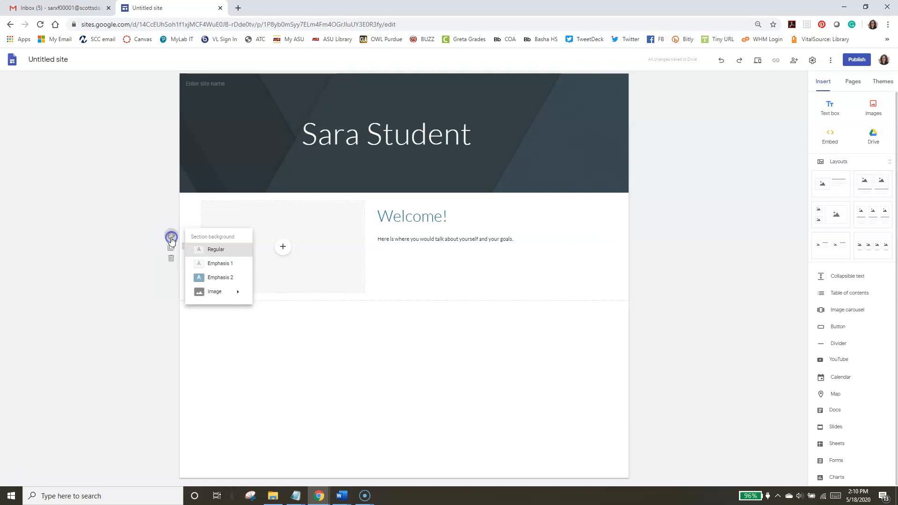
pyautogui.click(215, 277)
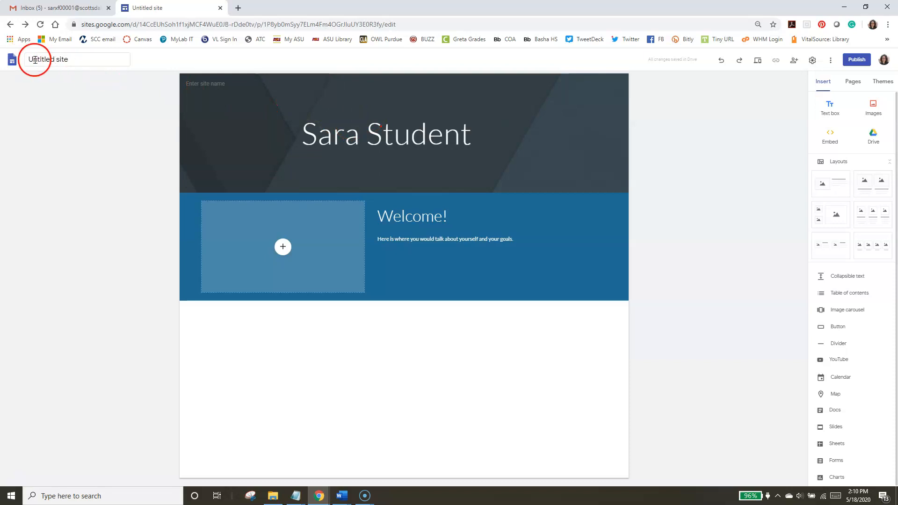
# - Rename the untitled site document as "Portfolio Website"
pyautogui.click(81, 61)
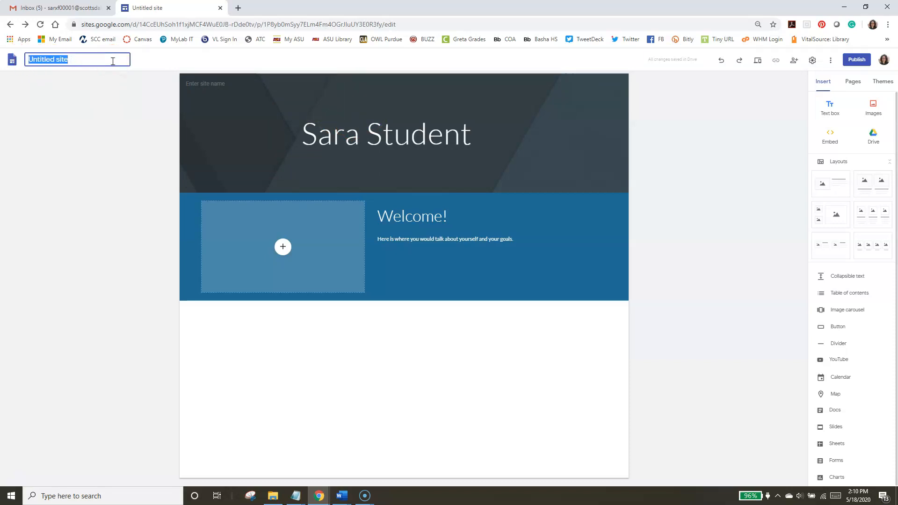
pyautogui.write('Portfolio Website')
pyautogui.press('Return')
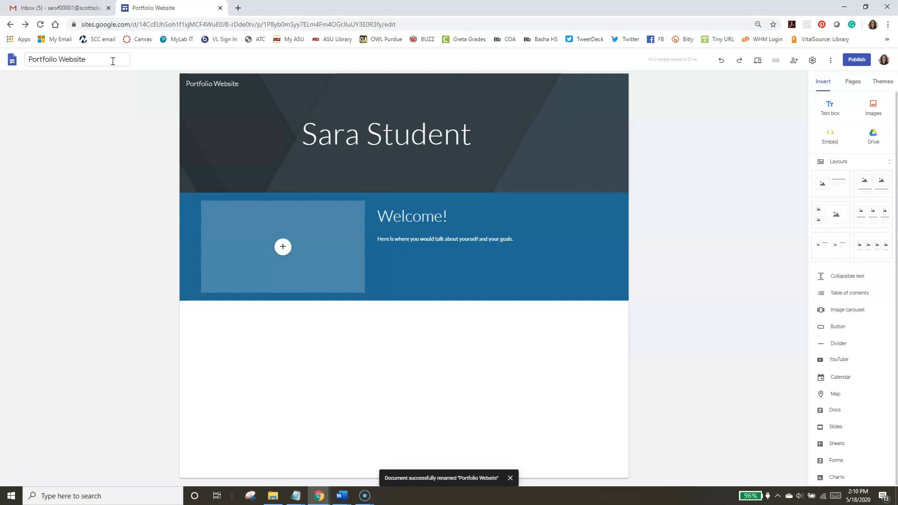
pyautogui.click(111, 60)
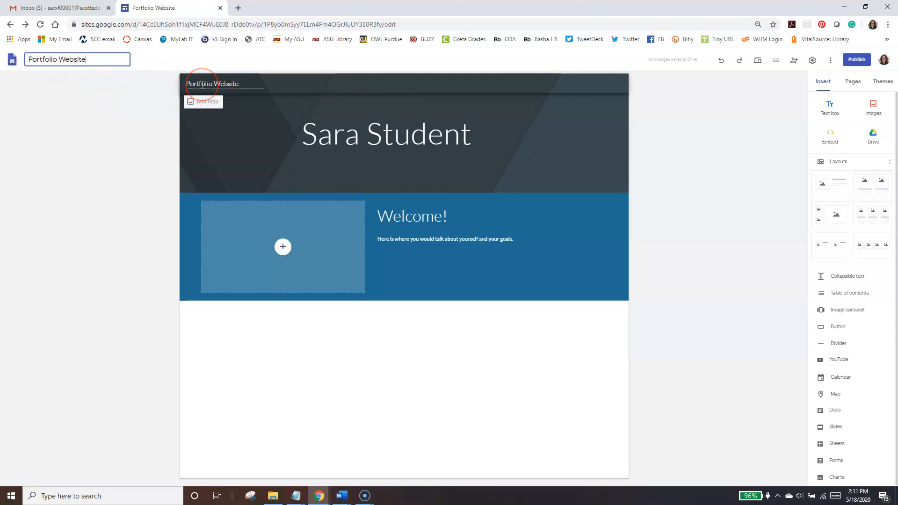
# - Change the site name in the page header to "Business Name"
pyautogui.click(248, 83)
pyautogui.moveTo(255, 83); pyautogui.dragTo(181, 86)
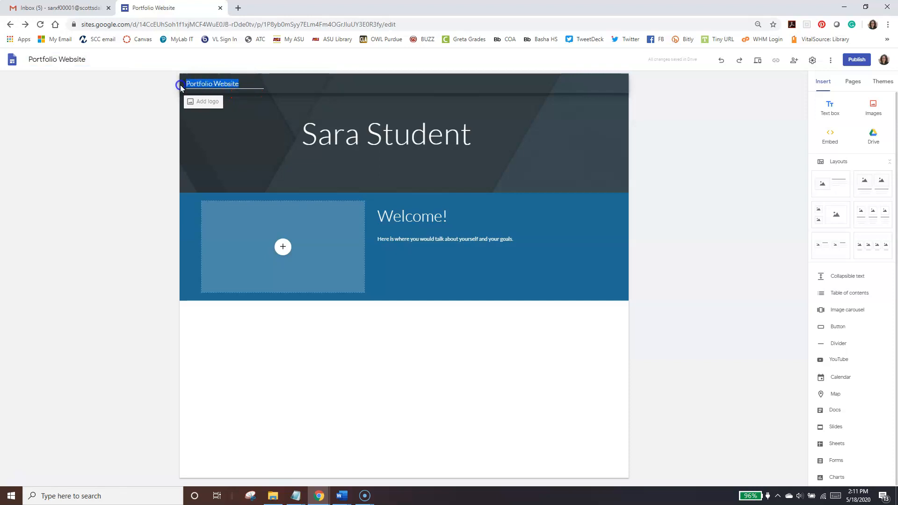
pyautogui.write('Busines')
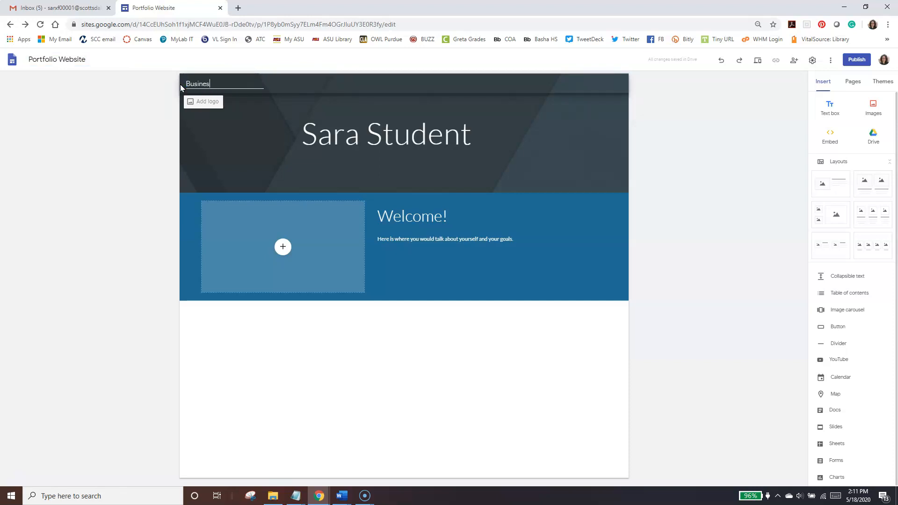
pyautogui.write('s Name')
pyautogui.click(214, 118)
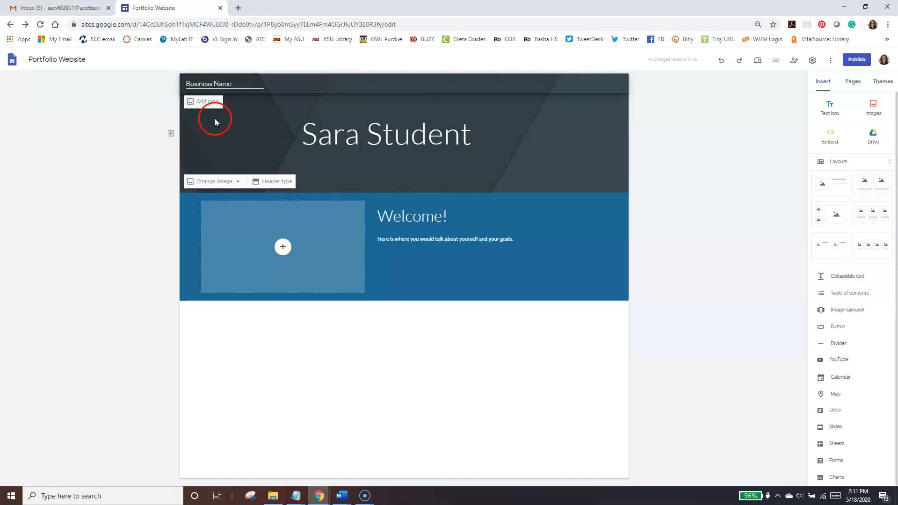
# - Replace the site name in the page header with "Portfolio", leaving the document name as it is
pyautogui.click(31, 59)
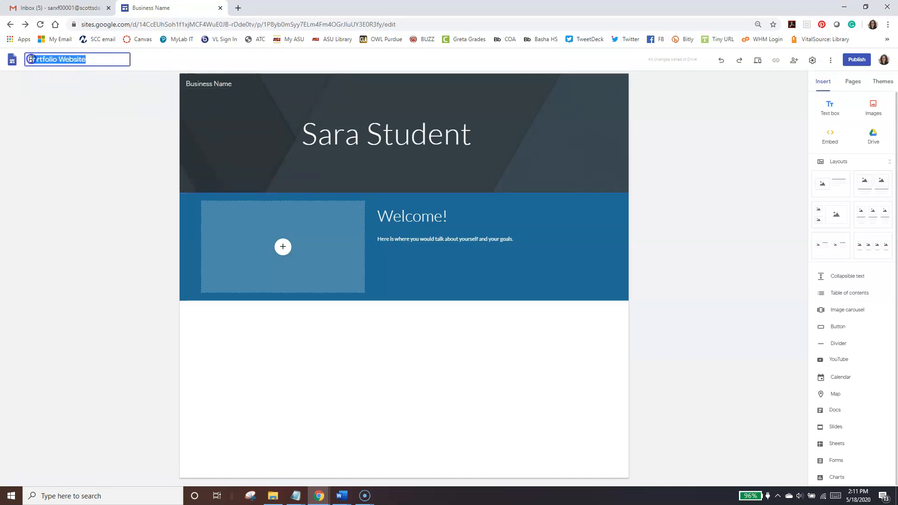
pyautogui.click(220, 84)
pyautogui.moveTo(236, 84); pyautogui.dragTo(159, 84)
pyautogui.write('Portfolio Proj')
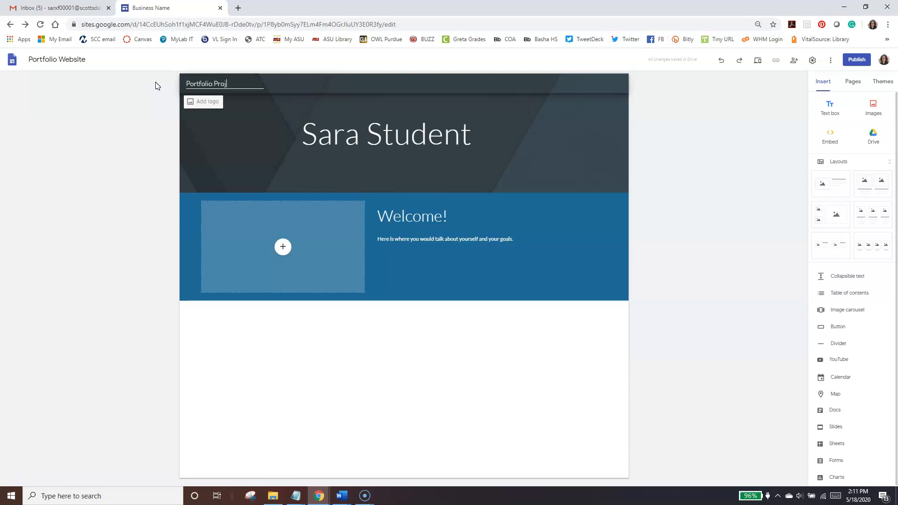
pyautogui.write('W')
pyautogui.hotkey('ctrl', 'BackSpace')
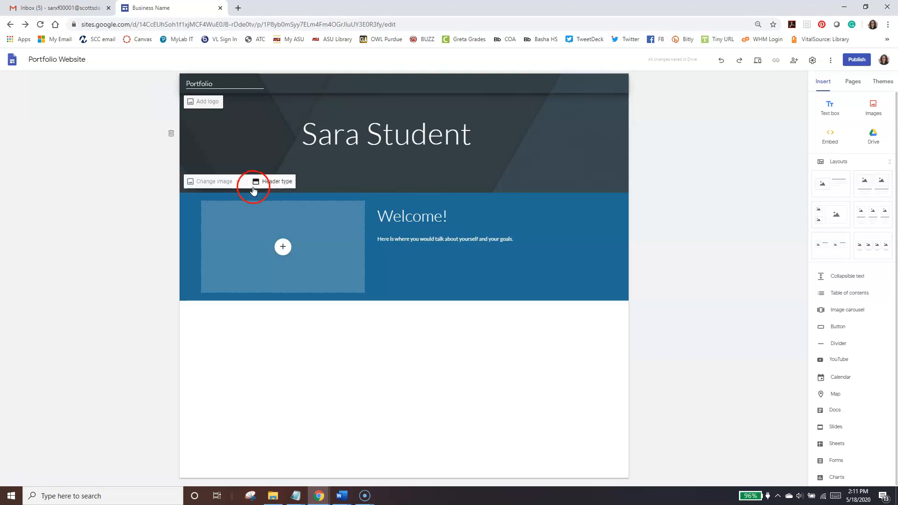
pyautogui.click(246, 141)
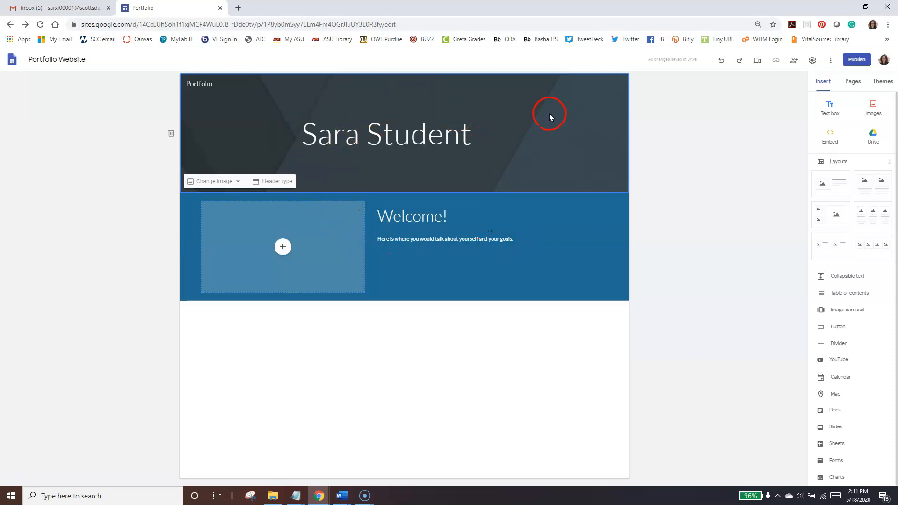
# - Try the pink and purple colors of the Simple theme, and apply the Diplomat theme to the site
pyautogui.click(884, 82)
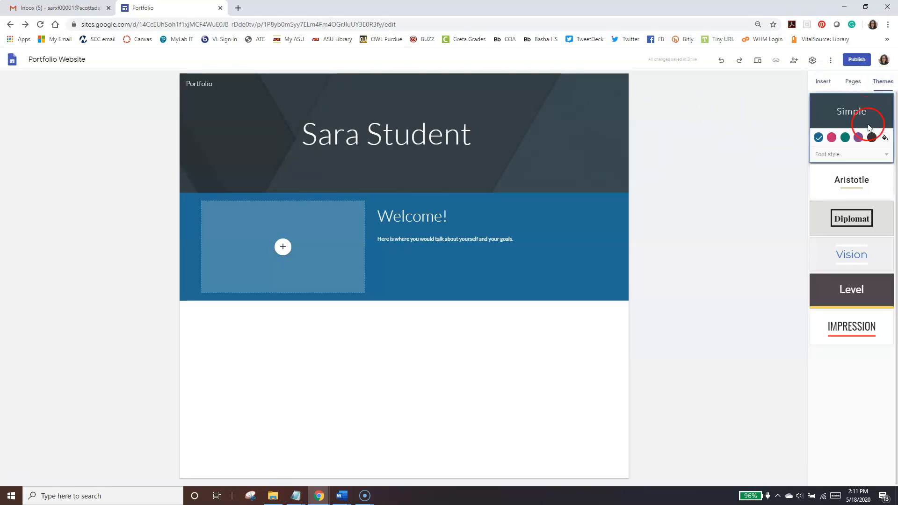
pyautogui.click(831, 137)
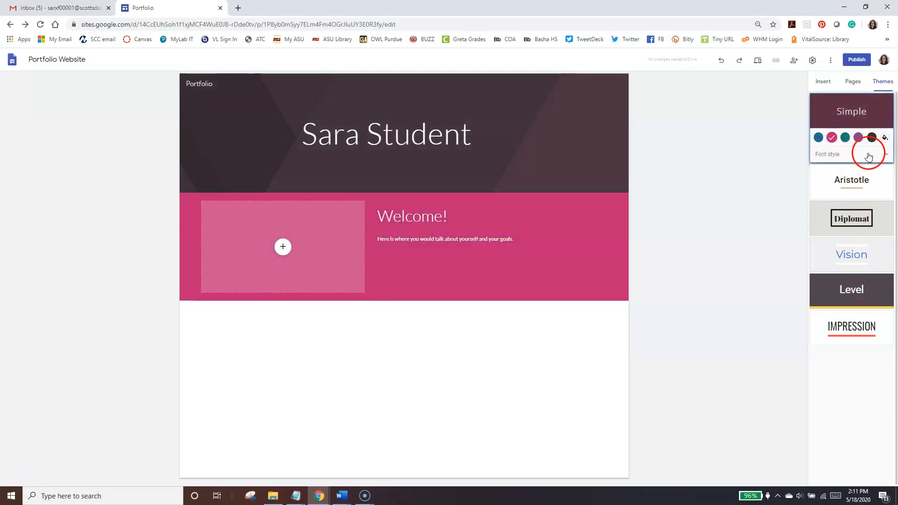
pyautogui.click(858, 137)
pyautogui.click(833, 227)
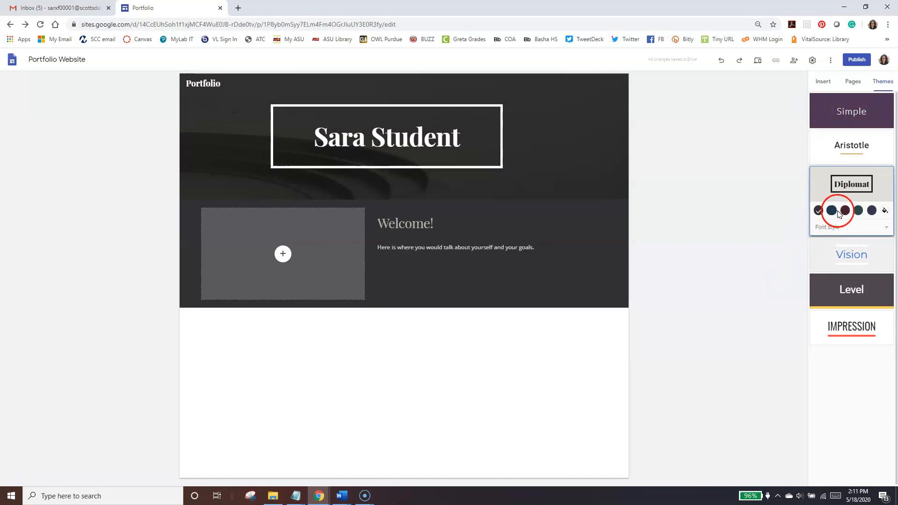
pyautogui.click(861, 226)
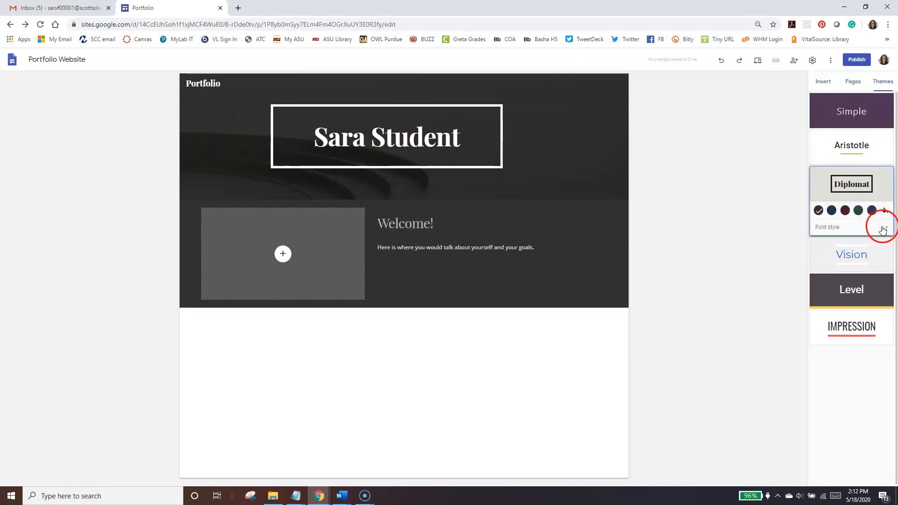
# - Try another font style for the Diplomat theme, and apply the Impression theme in the blue-gray color to the site
pyautogui.click(831, 260)
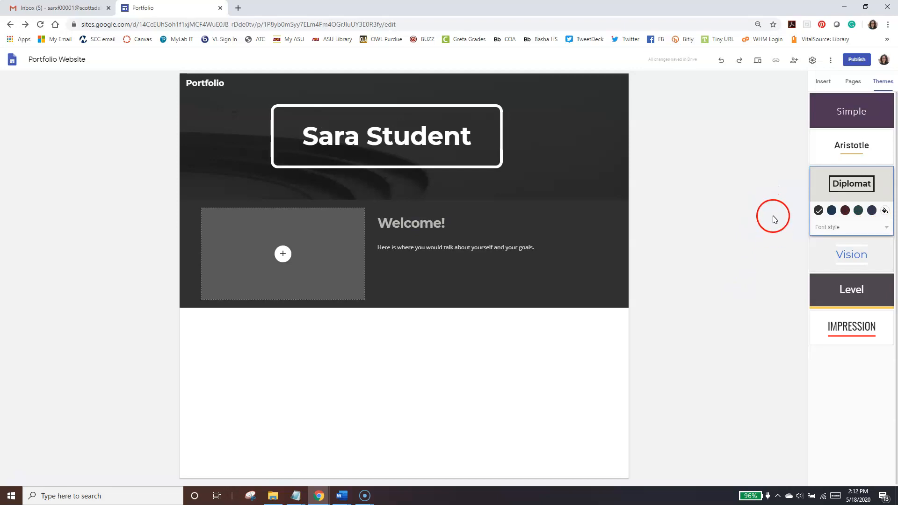
pyautogui.click(859, 330)
pyautogui.click(856, 257)
pyautogui.click(862, 312)
pyautogui.click(845, 322)
pyautogui.click(859, 321)
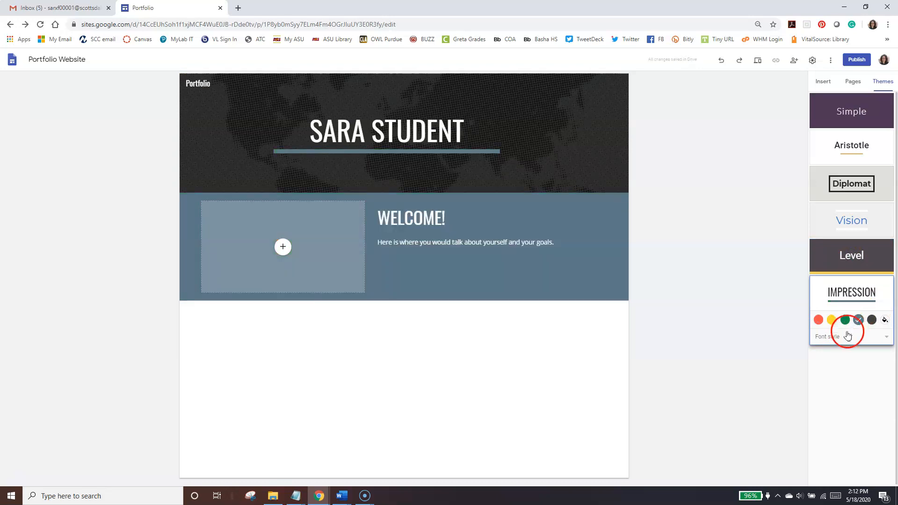
# - Change the Impression theme's font style to the lighter, thinner lettering
pyautogui.click(842, 337)
pyautogui.click(833, 370)
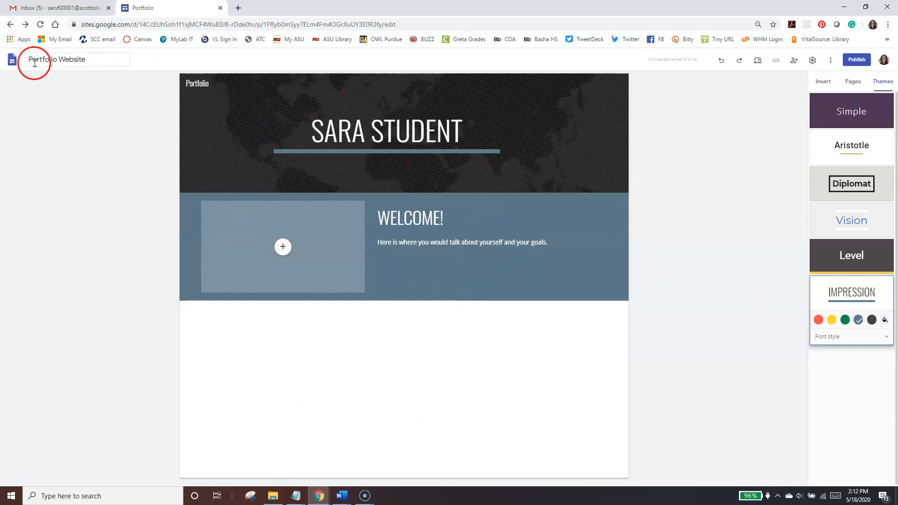
pyautogui.click(98, 58)
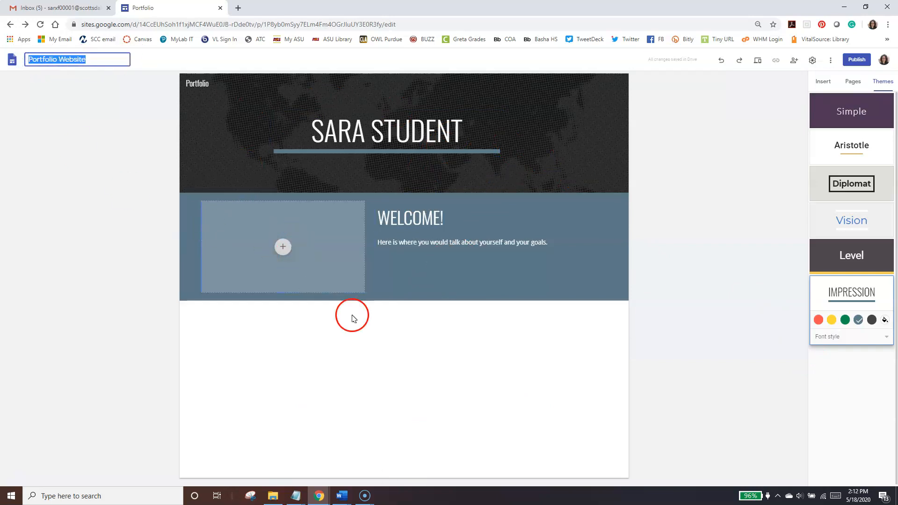
pyautogui.click(371, 329)
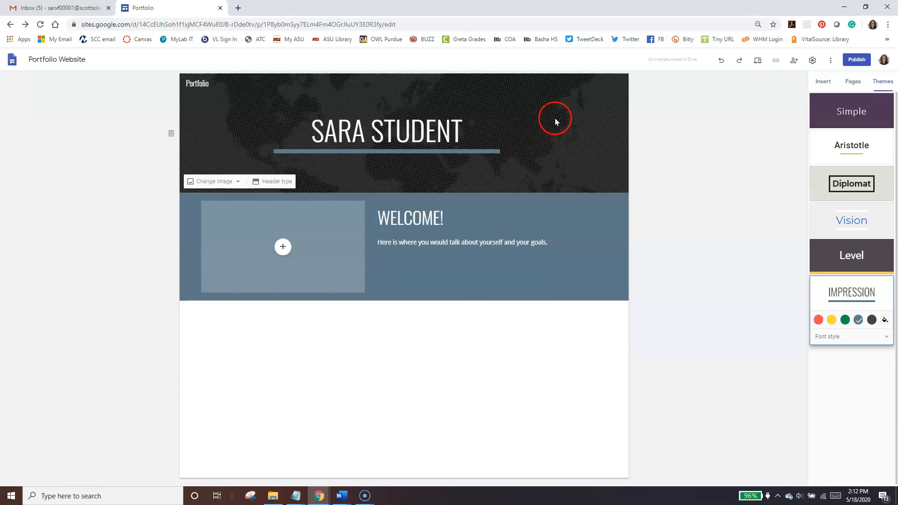
# - Add a new page named "Resume" to the site
pyautogui.click(854, 82)
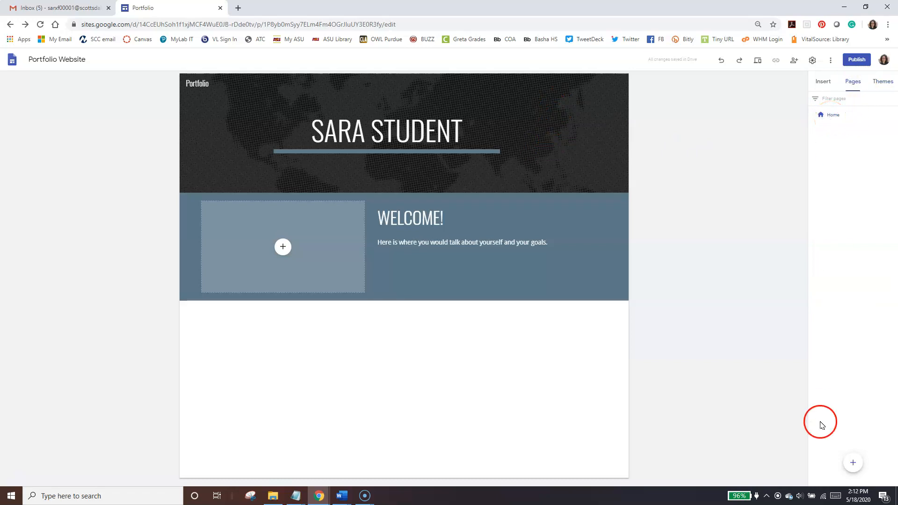
pyautogui.moveTo(853, 464)
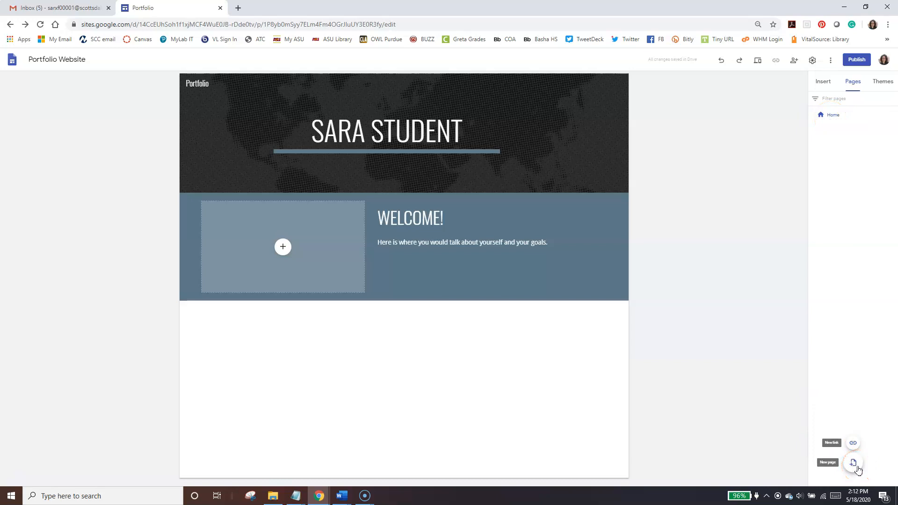
pyautogui.click(855, 464)
pyautogui.click(739, 166)
pyautogui.write('Resu')
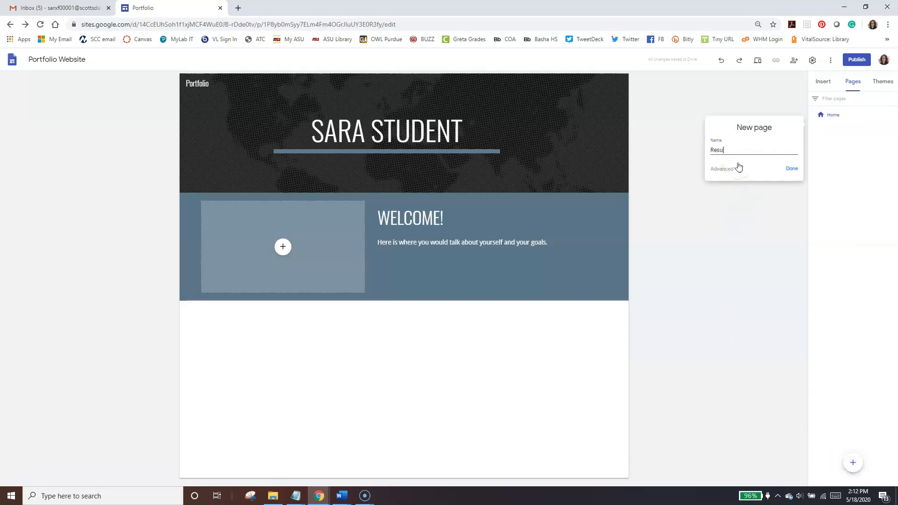
pyautogui.write('me')
pyautogui.press('Return')
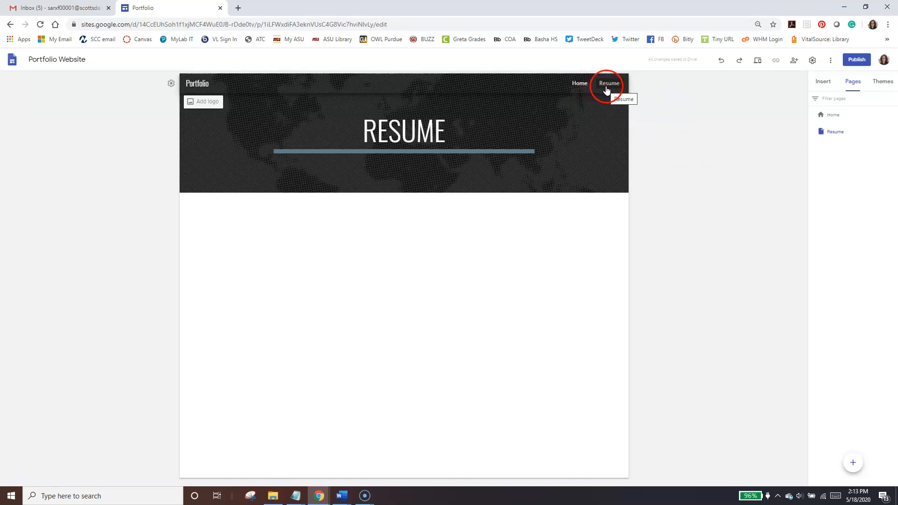
# - Add another new page named "Capstone" to the site
pyautogui.click(853, 462)
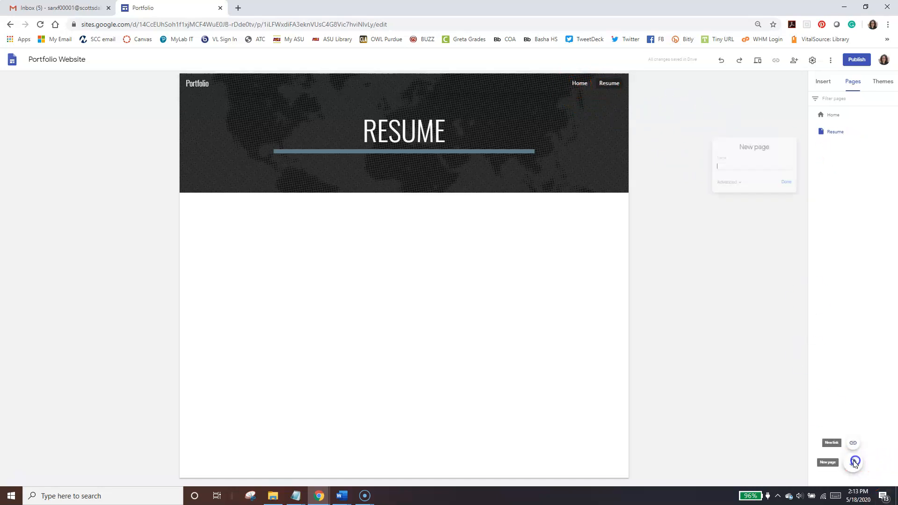
pyautogui.write('Capstone')
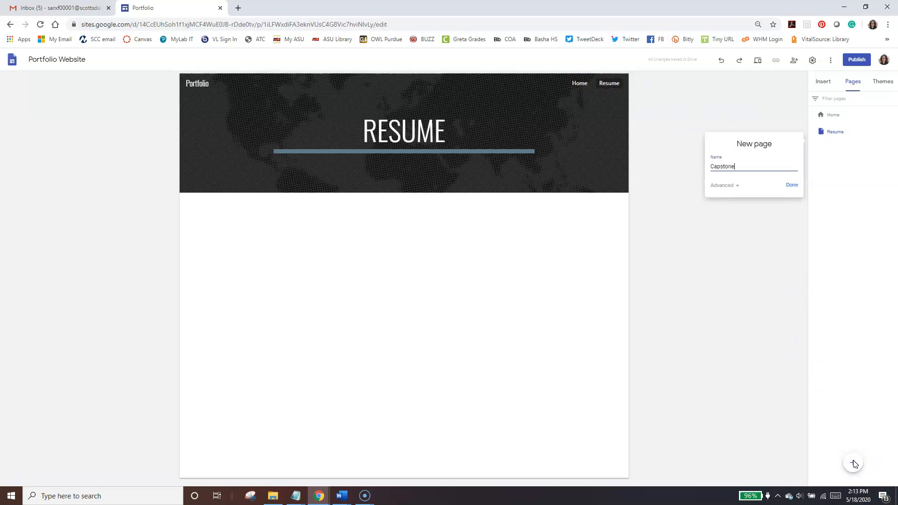
pyautogui.press('Return')
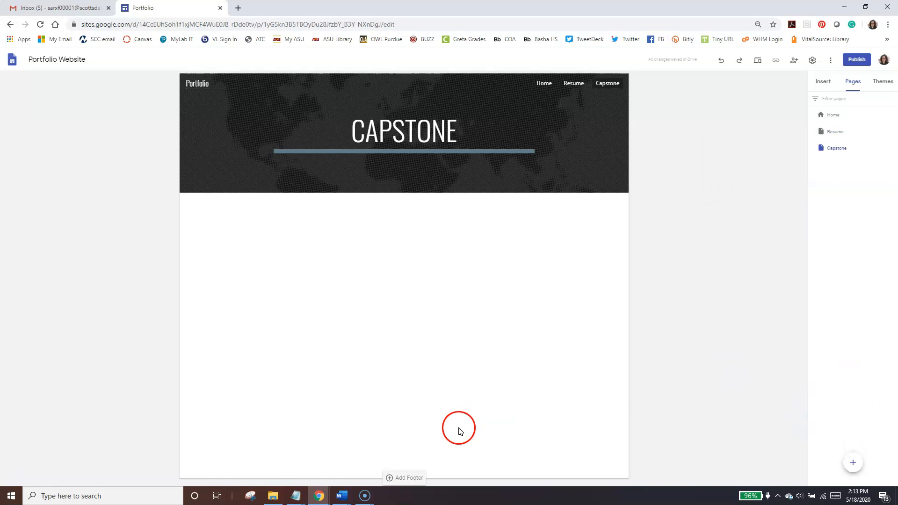
# - View the Resume page through the site navigation
pyautogui.click(577, 81)
pyautogui.click(619, 90)
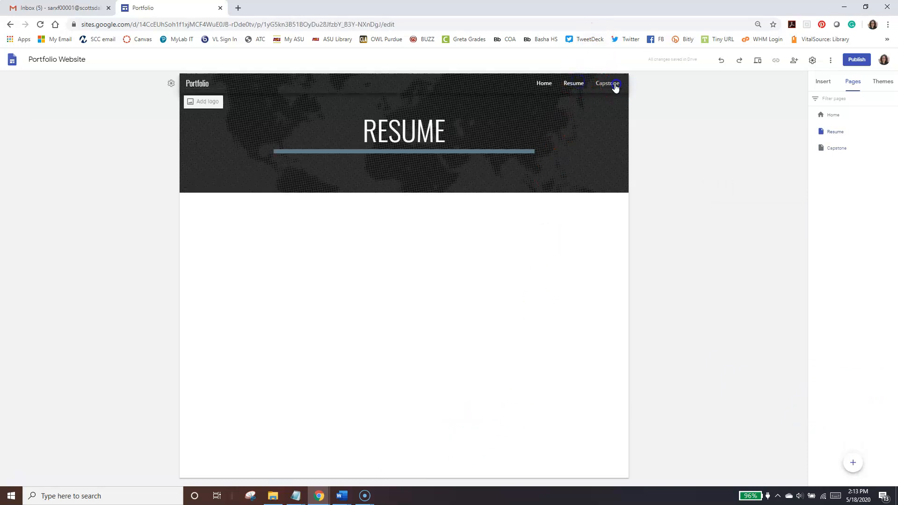
pyautogui.click(578, 83)
pyautogui.click(452, 335)
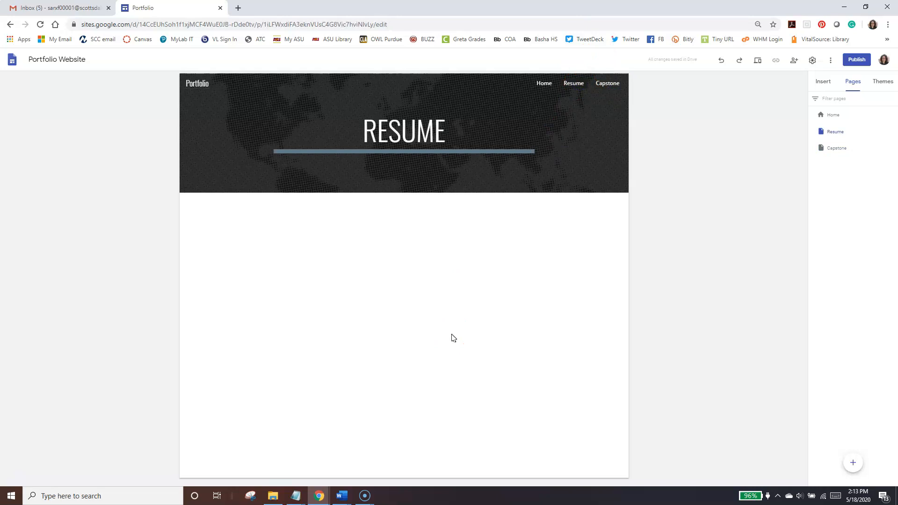
# - Insert the single-image layout with text beside it on the Capstone page, and enter "SUMMARY OF PROJECTS" as its heading
pyautogui.click(823, 81)
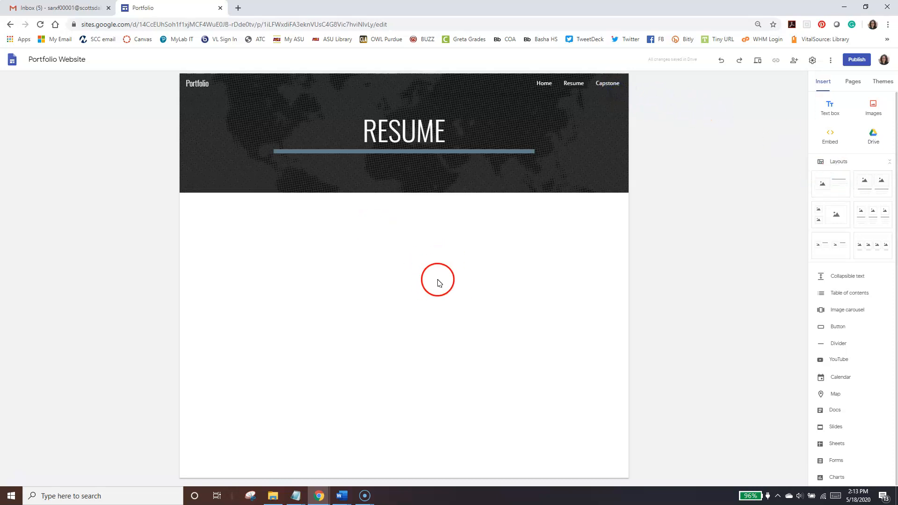
pyautogui.click(604, 86)
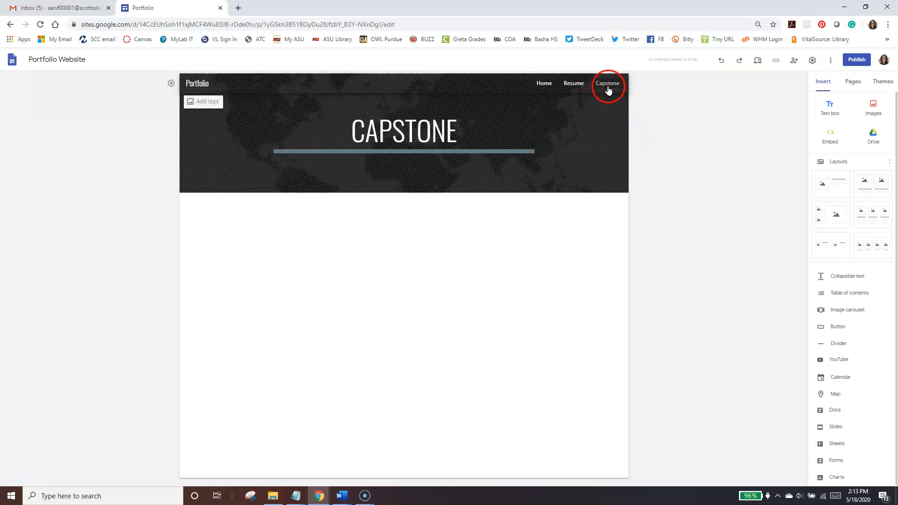
pyautogui.click(589, 236)
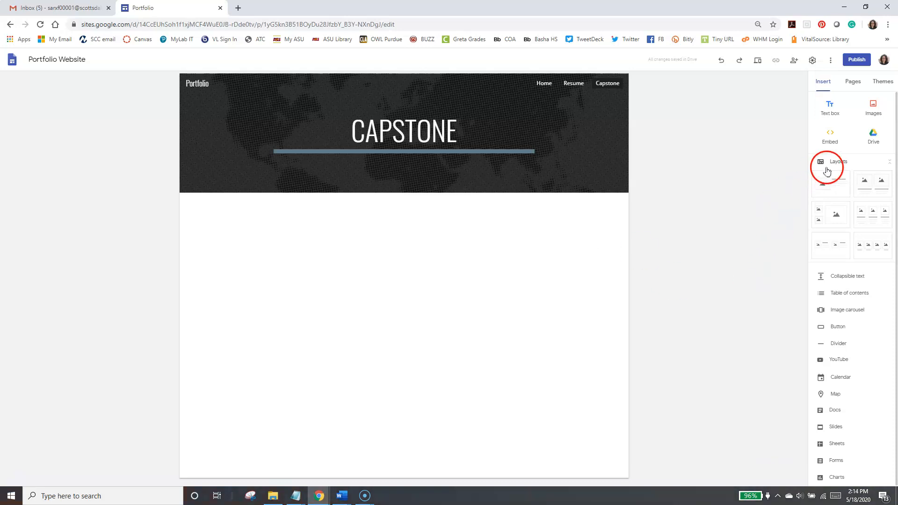
pyautogui.click(833, 187)
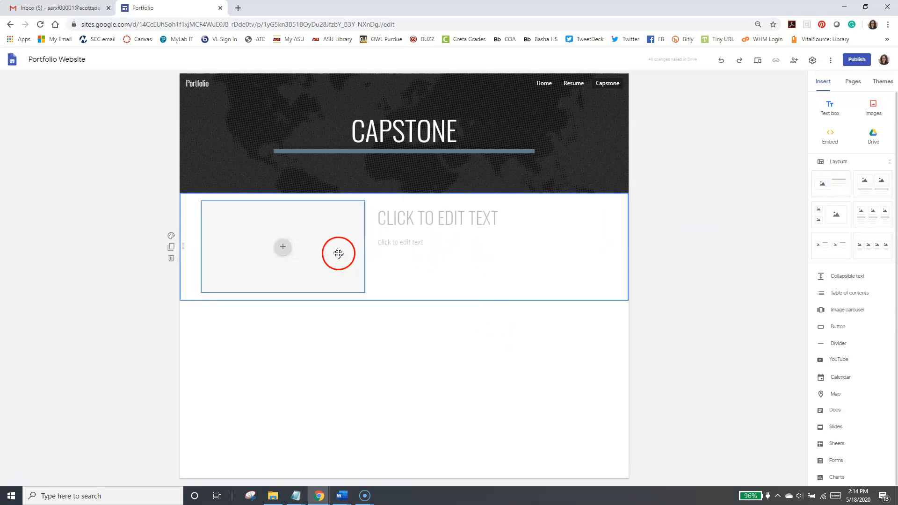
pyautogui.click(411, 220)
pyautogui.write('SUM')
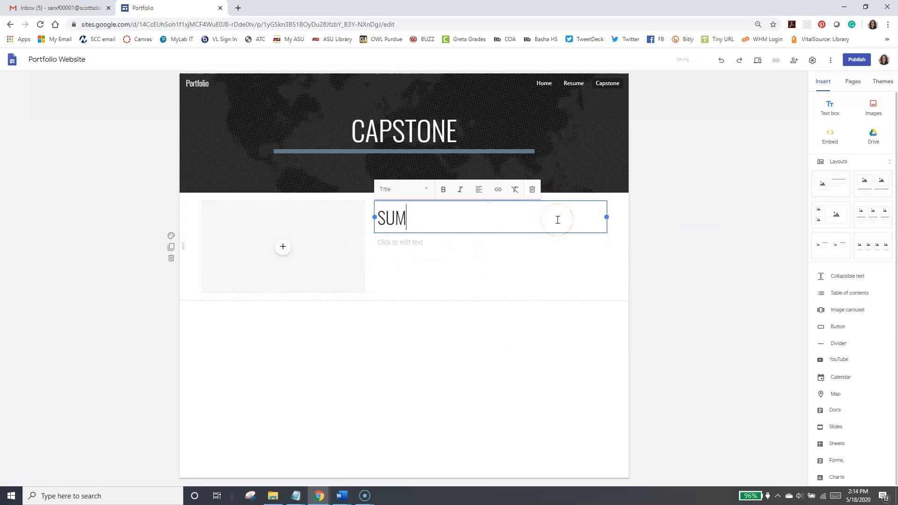
pyautogui.write('MARY OF PROJECTS')
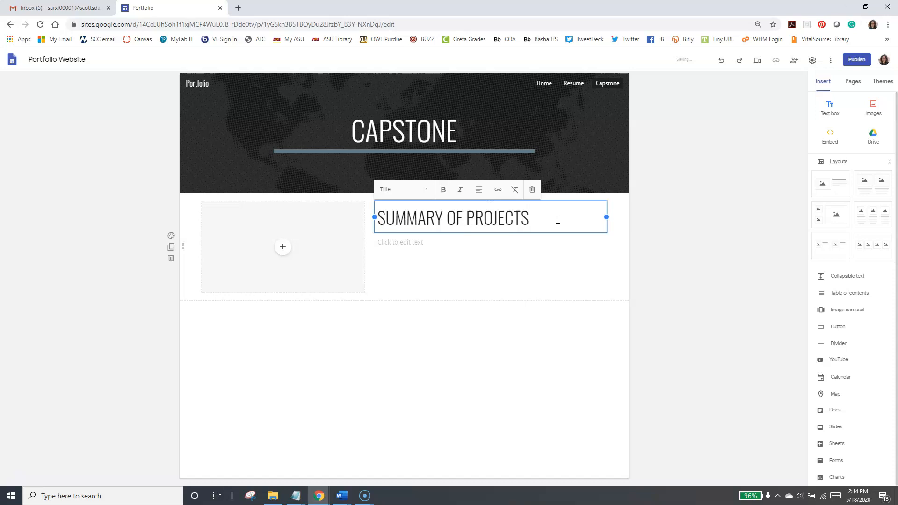
# - Enter "Here you will find my amazing work from Scottsdale Community College." in the body text, followed by lines Project 1, Project 2 and Project 3
pyautogui.click(427, 241)
pyautogui.write('H')
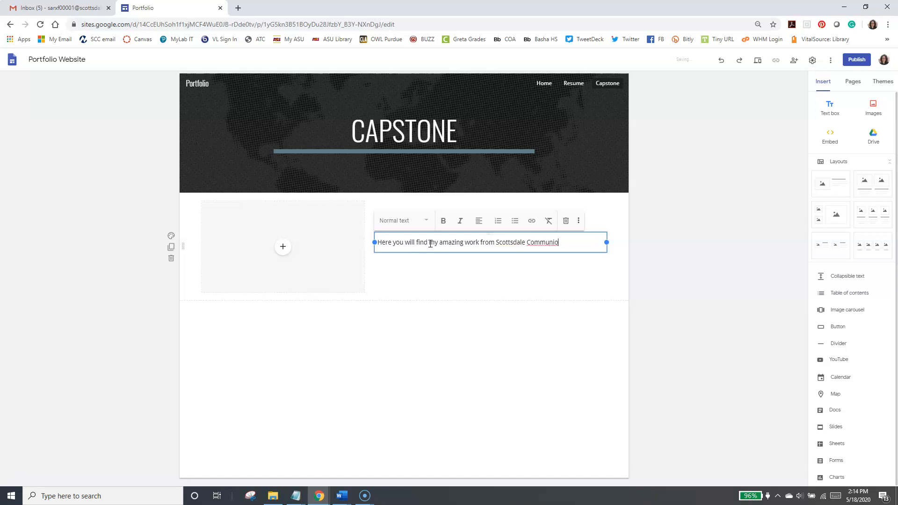
pyautogui.press('Return')
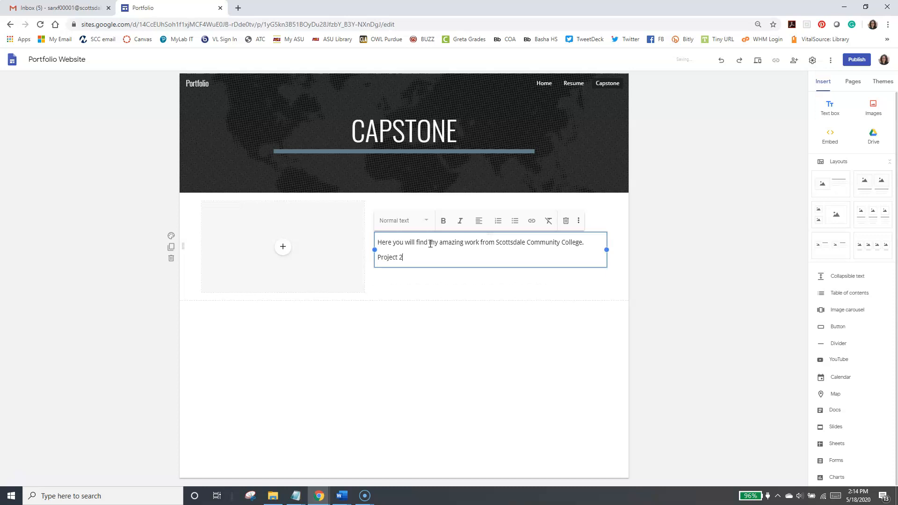
pyautogui.press('Return')
pyautogui.write('Project 2')
pyautogui.press('Return')
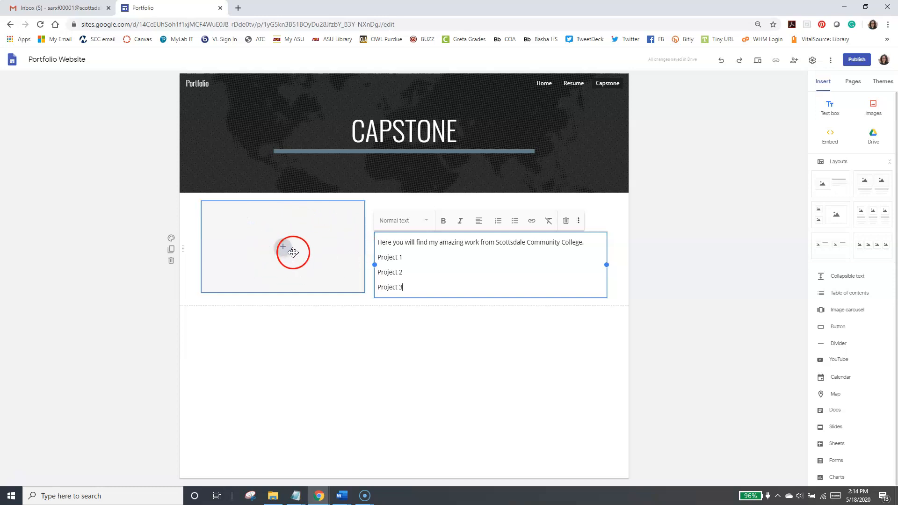
# - Delete the empty image placeholder beside the text and move the SUMMARY OF PROJECTS heading into its place
pyautogui.click(338, 230)
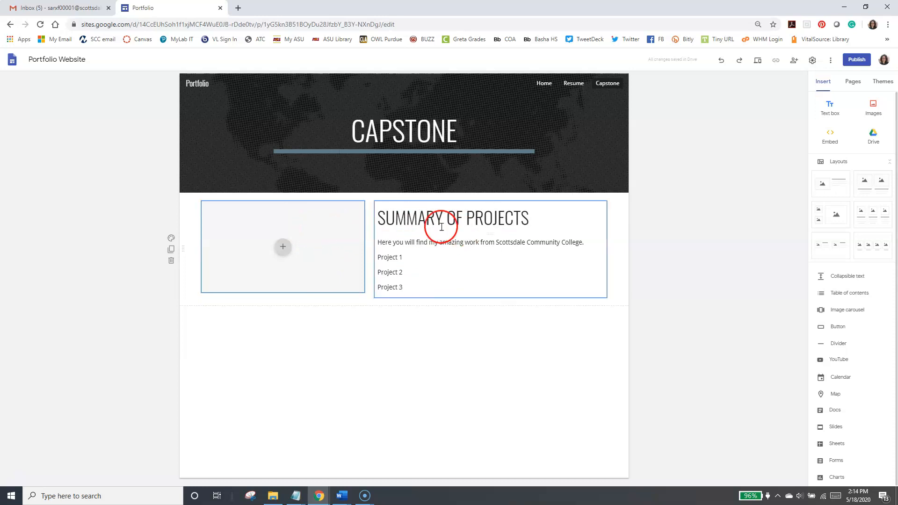
pyautogui.click(322, 217)
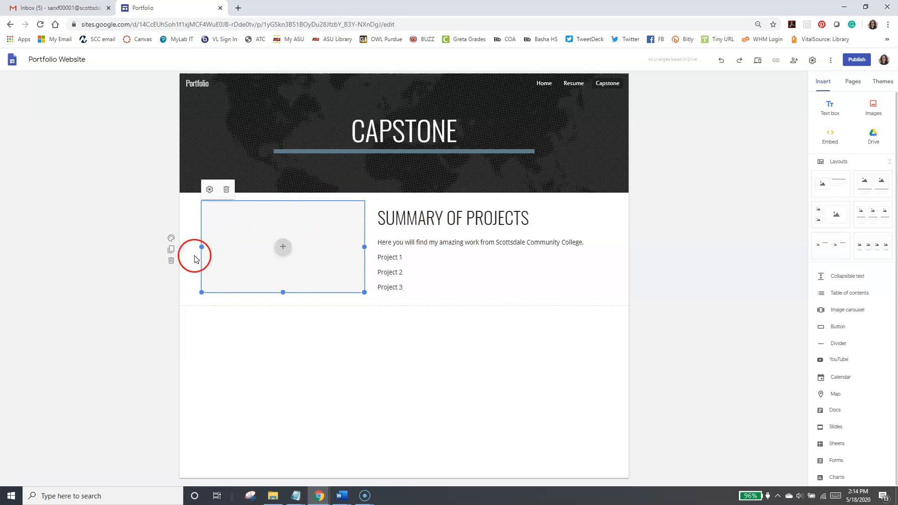
pyautogui.click(228, 192)
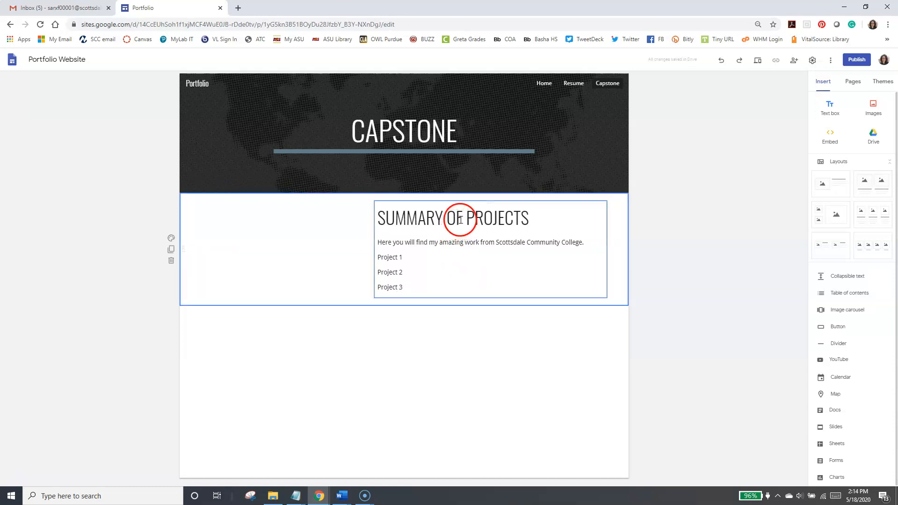
pyautogui.click(497, 227)
pyautogui.moveTo(497, 231); pyautogui.dragTo(244, 235)
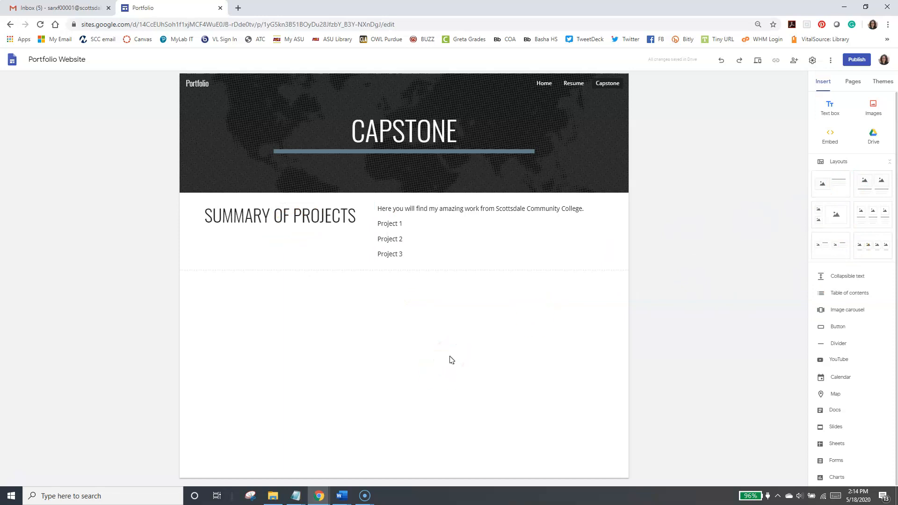
pyautogui.click(507, 209)
pyautogui.moveTo(496, 209); pyautogui.dragTo(576, 210)
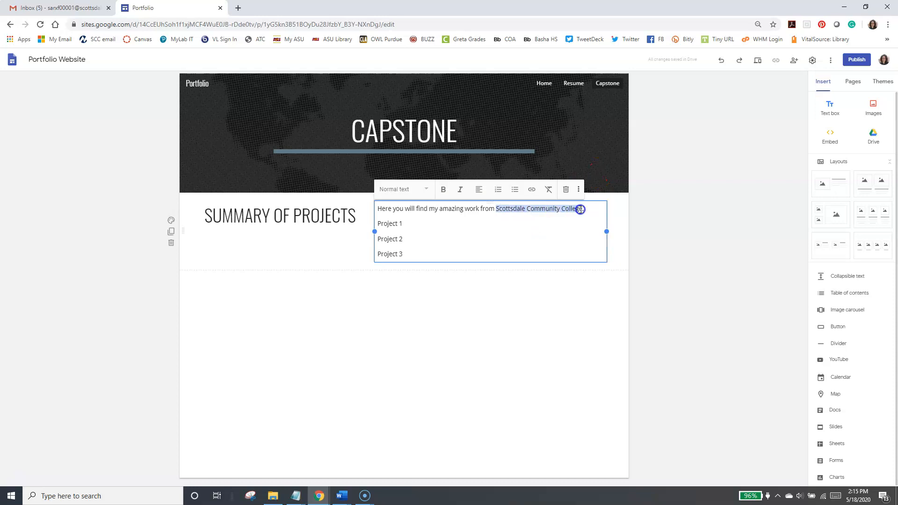
pyautogui.moveTo(582, 209); pyautogui.dragTo(583, 210)
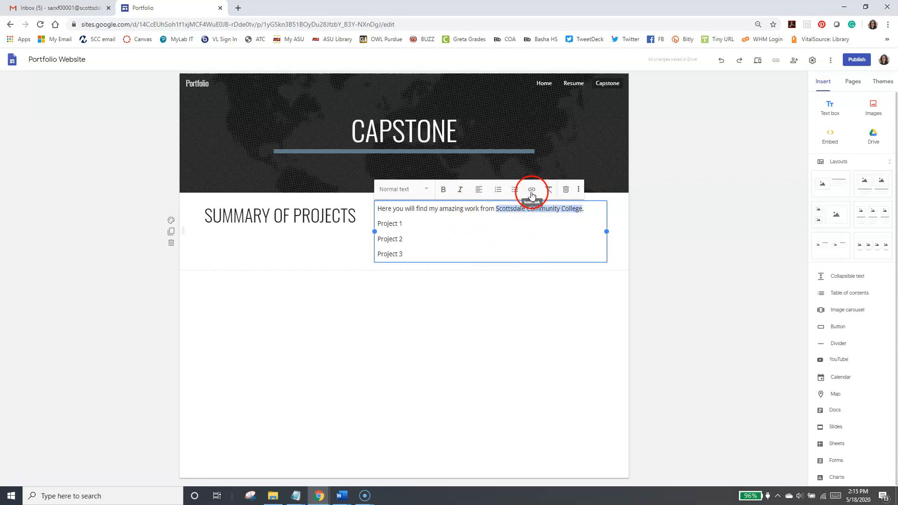
pyautogui.click(532, 190)
pyautogui.click(541, 252)
pyautogui.write('www.scottsdalecc.edu')
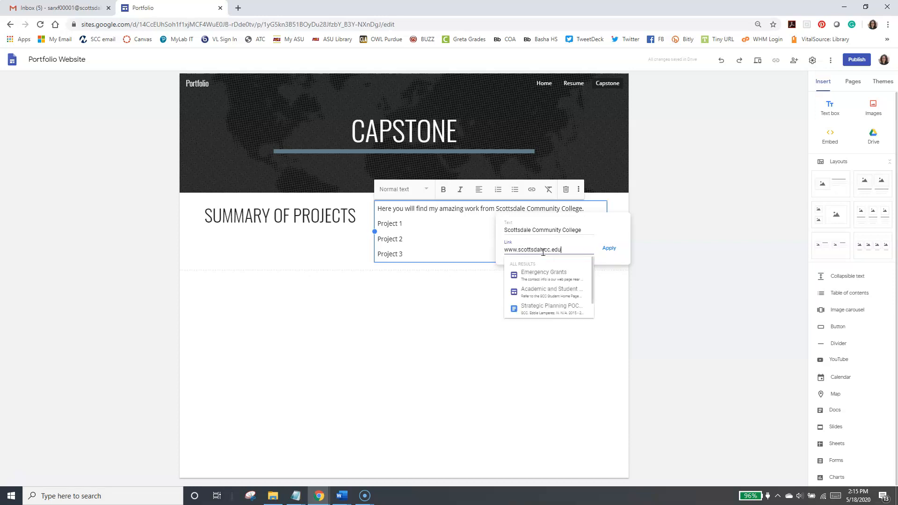
pyautogui.click(609, 248)
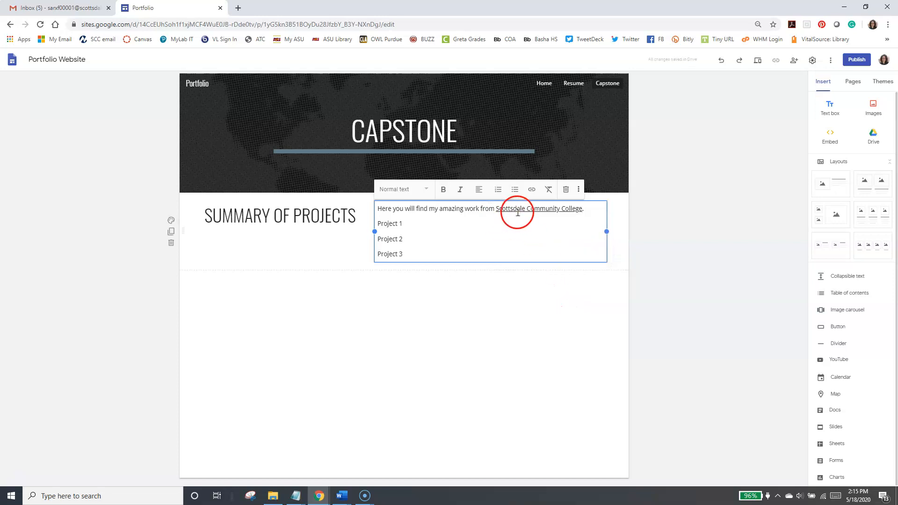
pyautogui.click(541, 241)
pyautogui.click(524, 211)
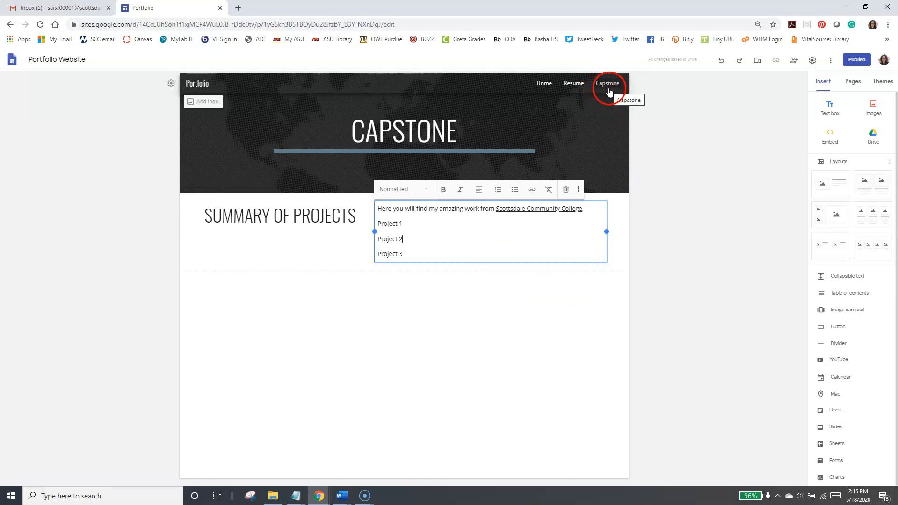
pyautogui.click(408, 223)
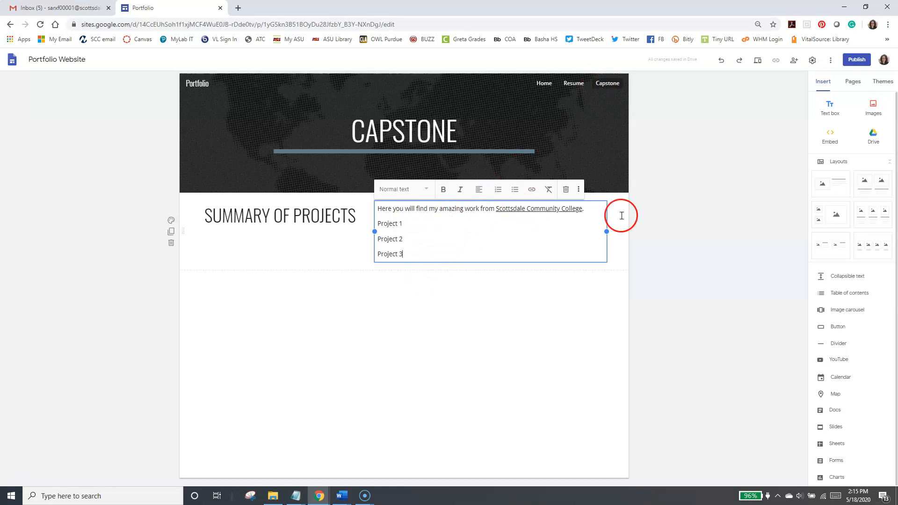
# - Add a subpage named "Project 1" under the Capstone page
pyautogui.click(856, 91)
pyautogui.click(832, 146)
pyautogui.click(855, 150)
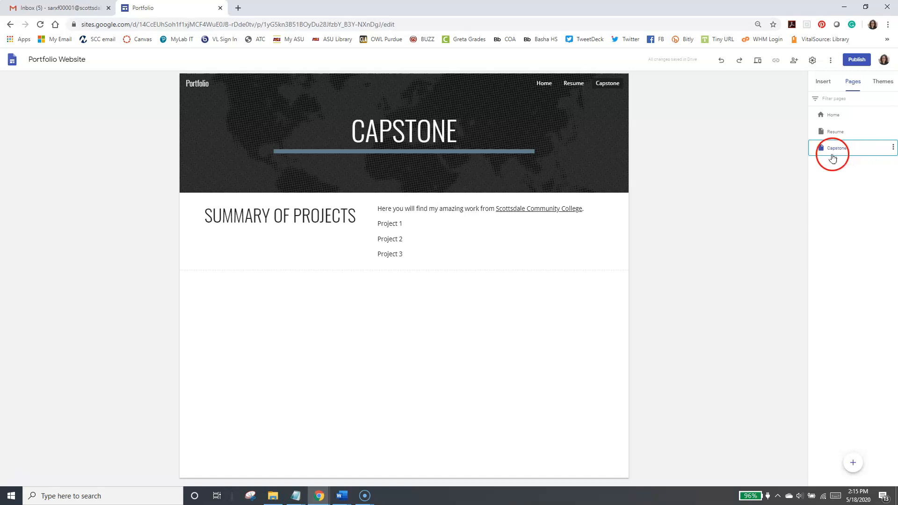
pyautogui.click(893, 148)
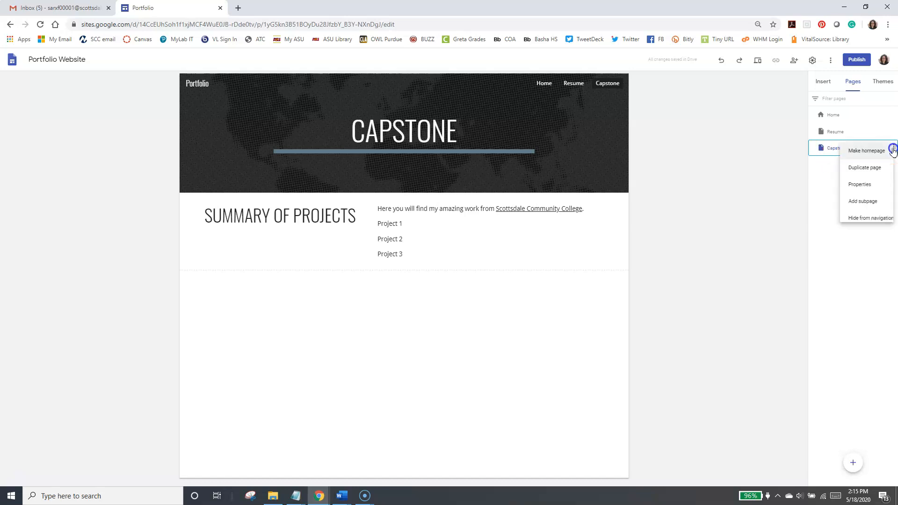
pyautogui.click(851, 206)
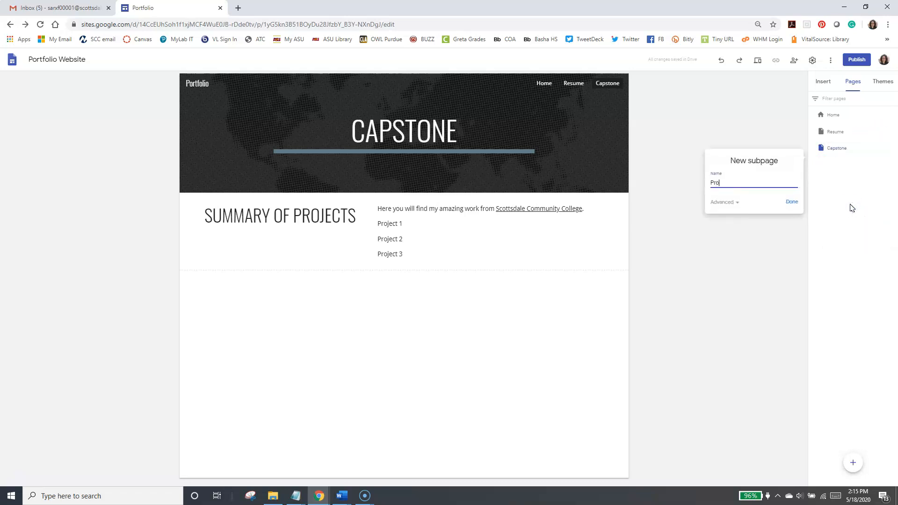
pyautogui.write('Project 1')
pyautogui.press('Return')
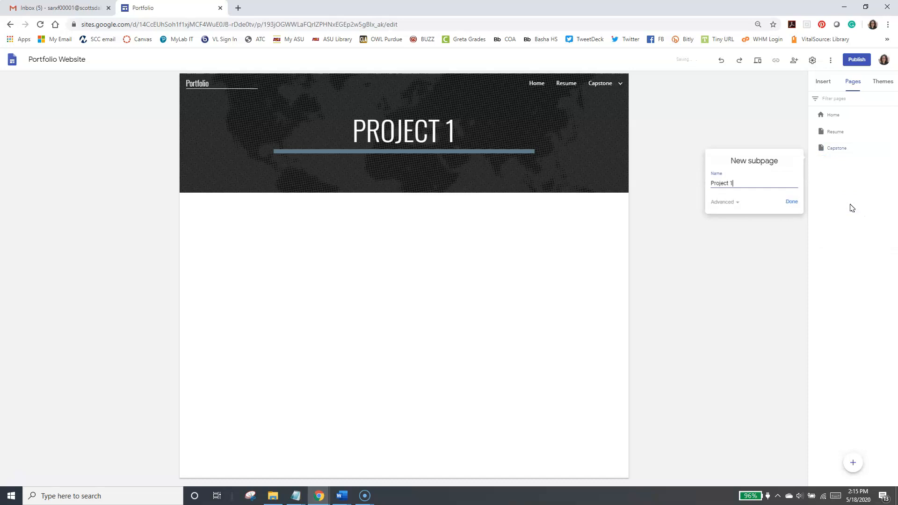
# - Add a second subpage named "Project 2" under the Capstone page
pyautogui.click(892, 148)
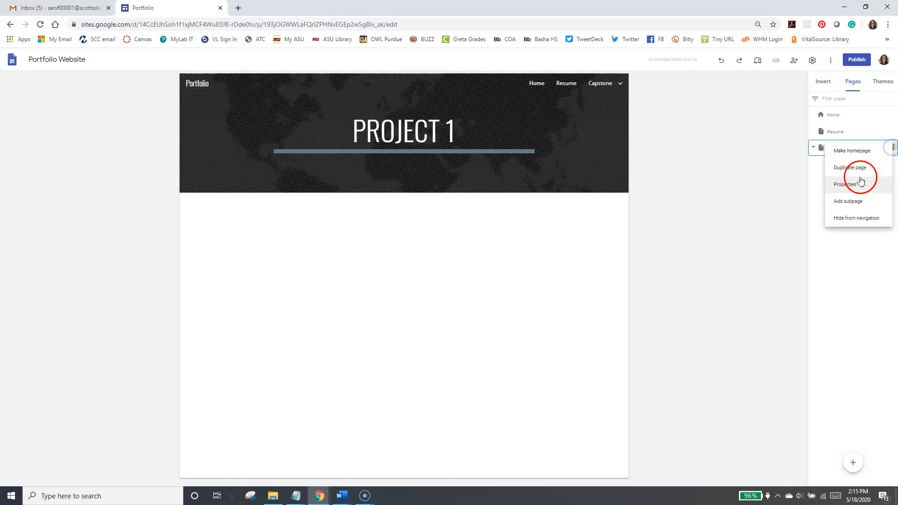
pyautogui.click(852, 204)
pyautogui.write('Project 2')
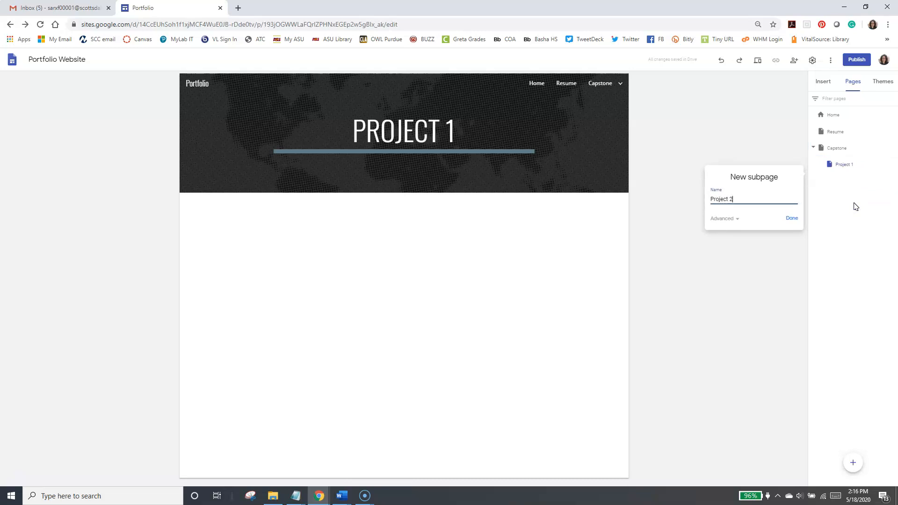
pyautogui.press('Return')
pyautogui.click(862, 182)
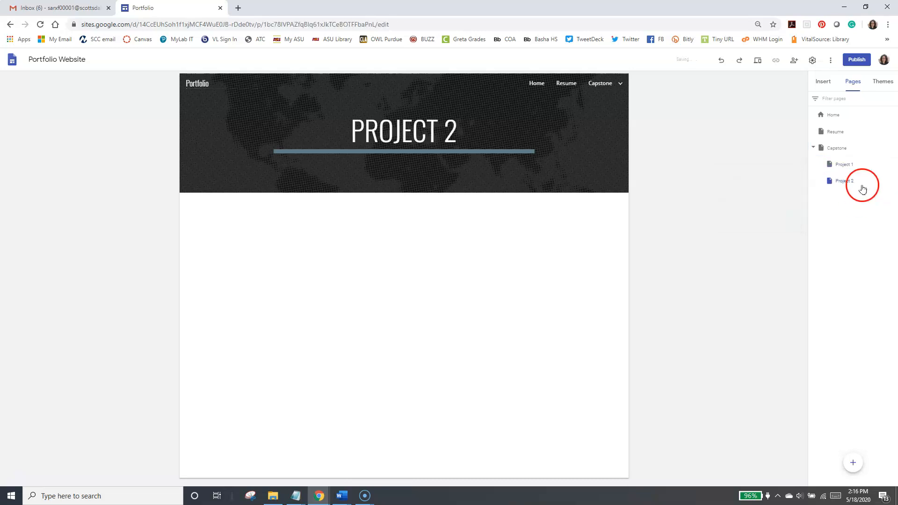
# - Add a third subpage named "Project 3" under the Capstone page
pyautogui.click(893, 149)
pyautogui.click(852, 201)
pyautogui.write('Project 3')
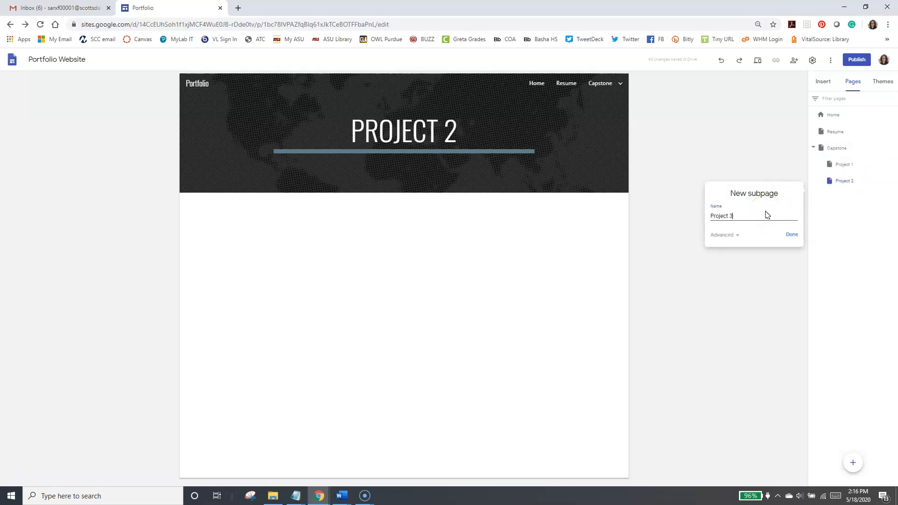
pyautogui.press('Return')
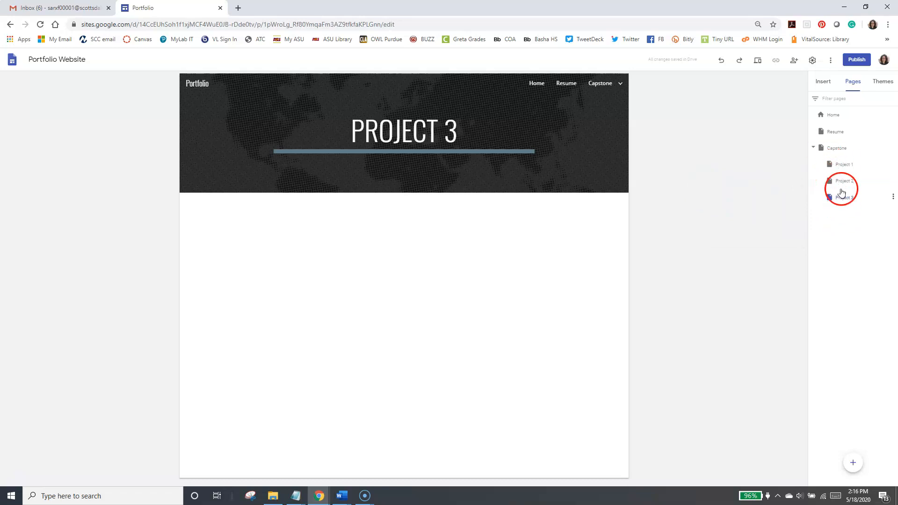
# - Check the Project 1, Project 2 and Project 3 subpages through the site's Capstone navigation, and return to the Home page
pyautogui.click(620, 83)
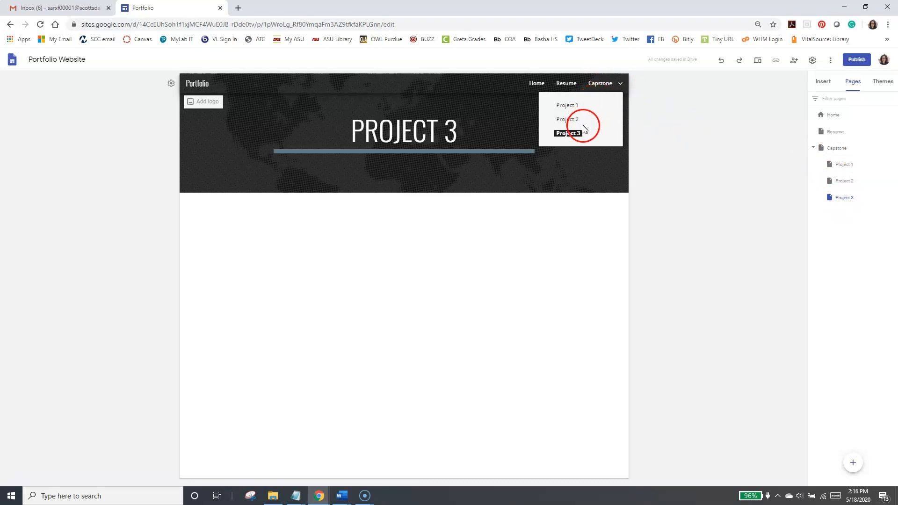
pyautogui.click(566, 111)
pyautogui.click(617, 84)
pyautogui.click(568, 119)
pyautogui.click(604, 84)
pyautogui.click(572, 135)
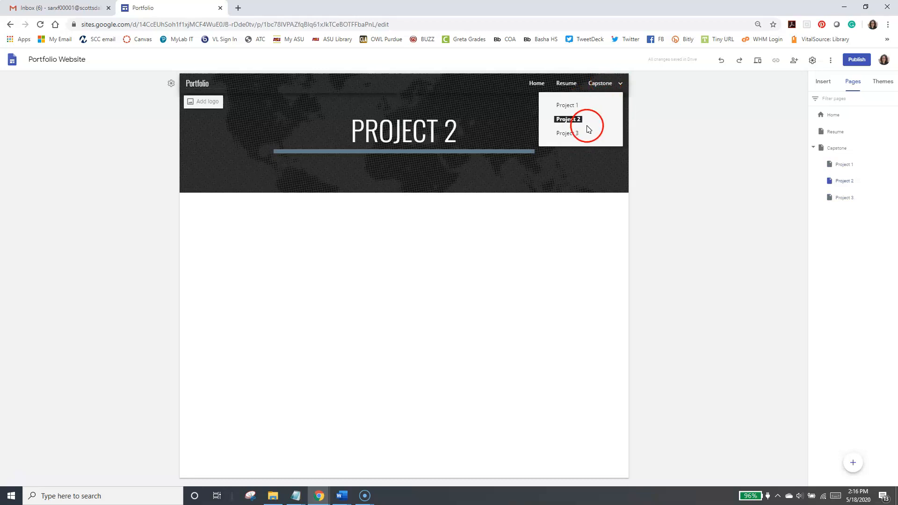
pyautogui.click(512, 177)
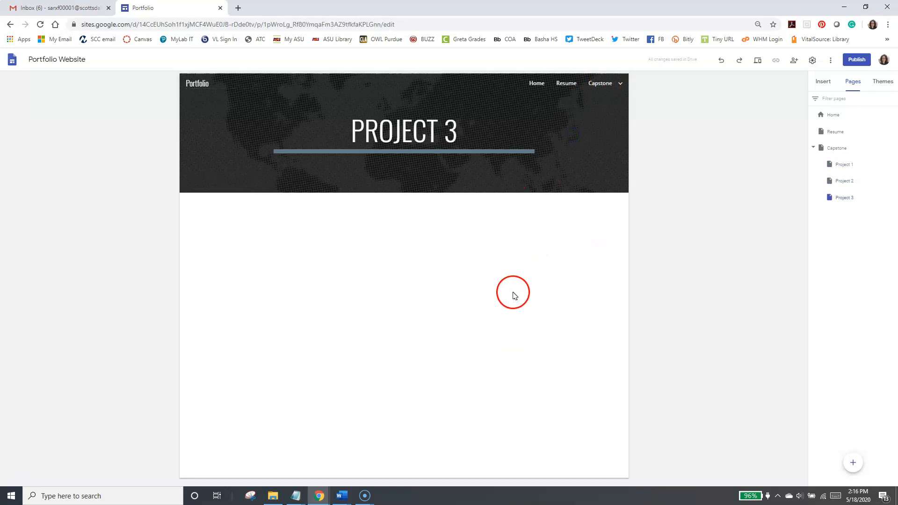
pyautogui.click(611, 83)
pyautogui.click(572, 102)
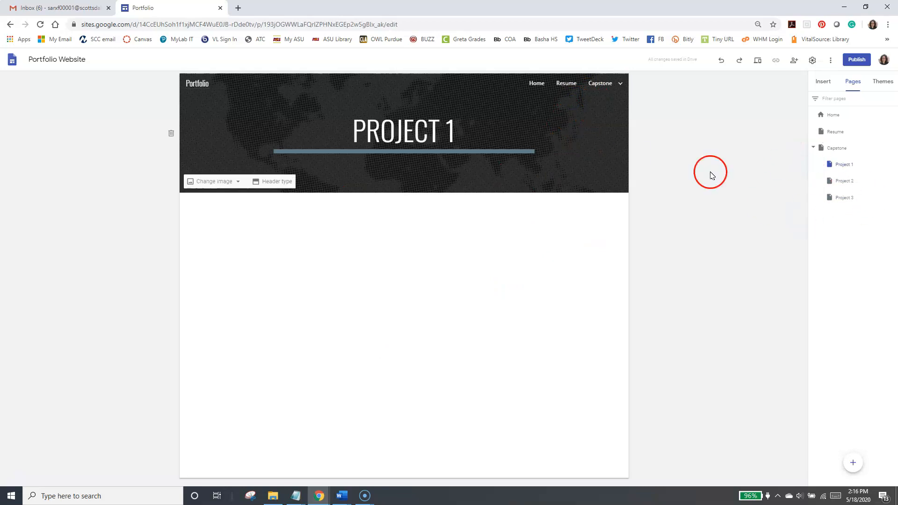
pyautogui.click(533, 84)
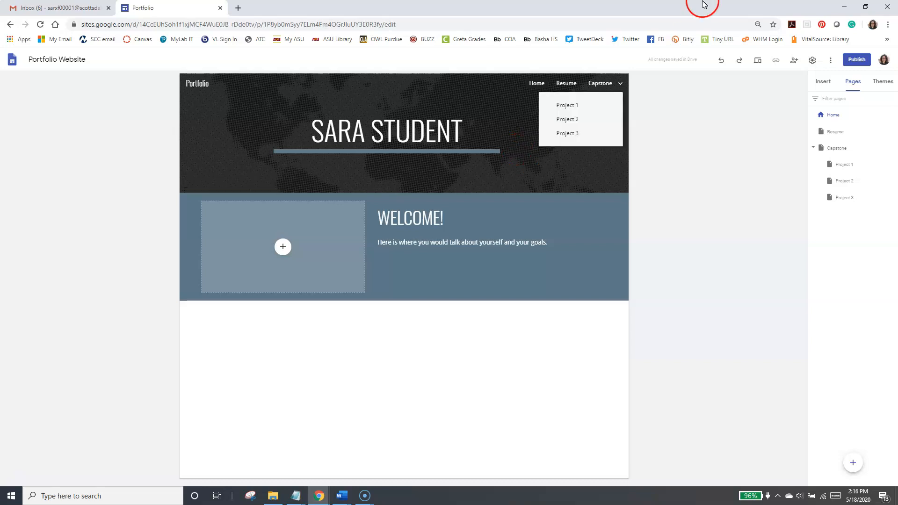
# - Start publishing the site and set its web address to "portfolio-site"
pyautogui.click(855, 60)
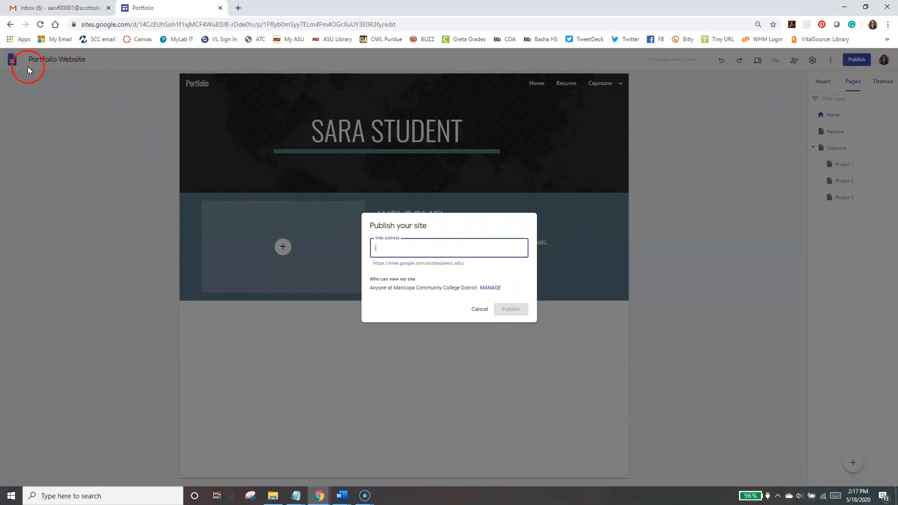
pyautogui.click(398, 249)
pyautogui.write('portfoliosite')
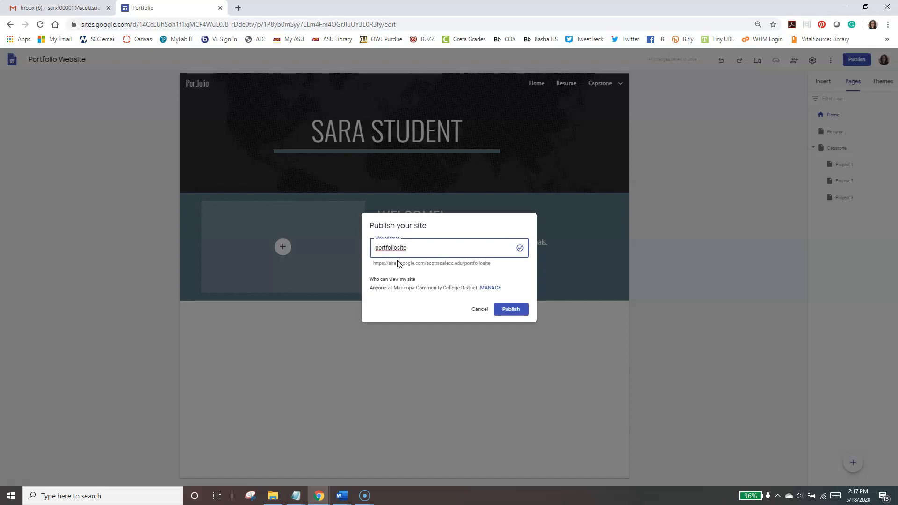
pyautogui.press('BackSpace')
pyautogui.press('BackSpace')
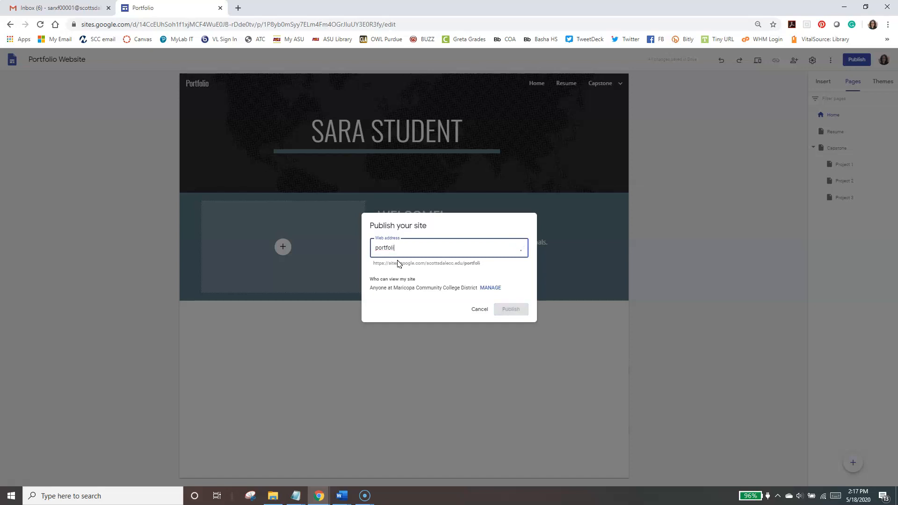
pyautogui.write('o_')
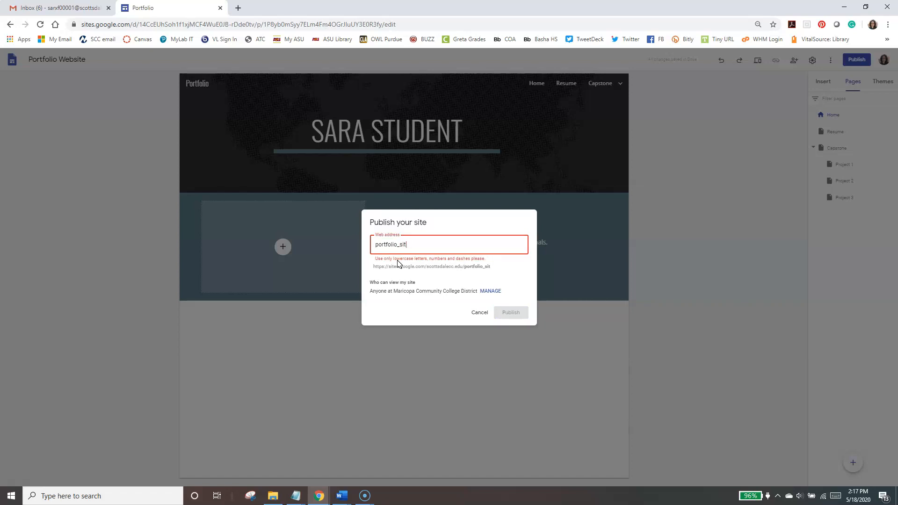
pyautogui.press('BackSpace')
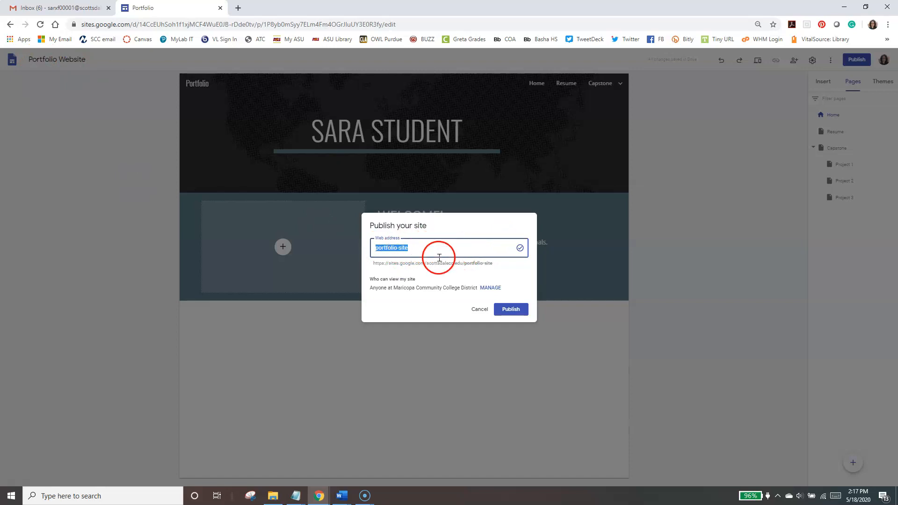
pyautogui.click(428, 248)
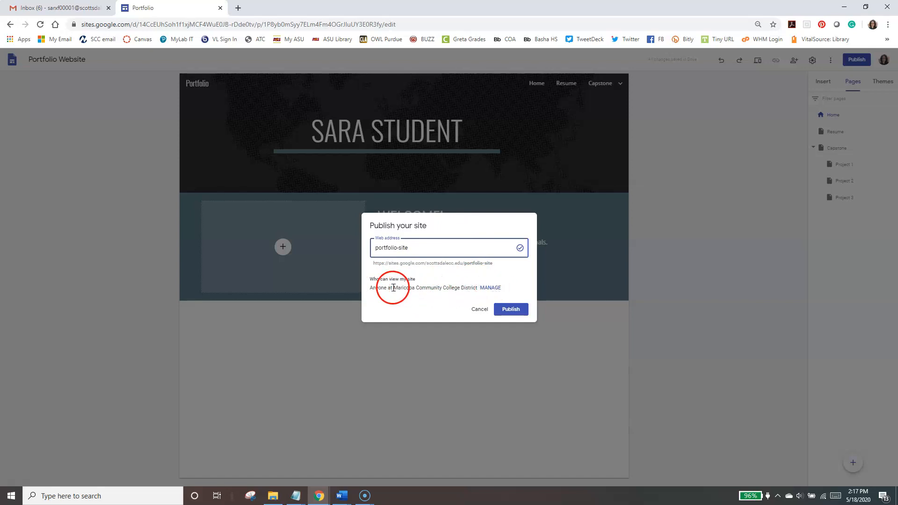
# - Set the draft's link access to Anyone with the link, with the published site as Public, and publish the site
pyautogui.click(491, 289)
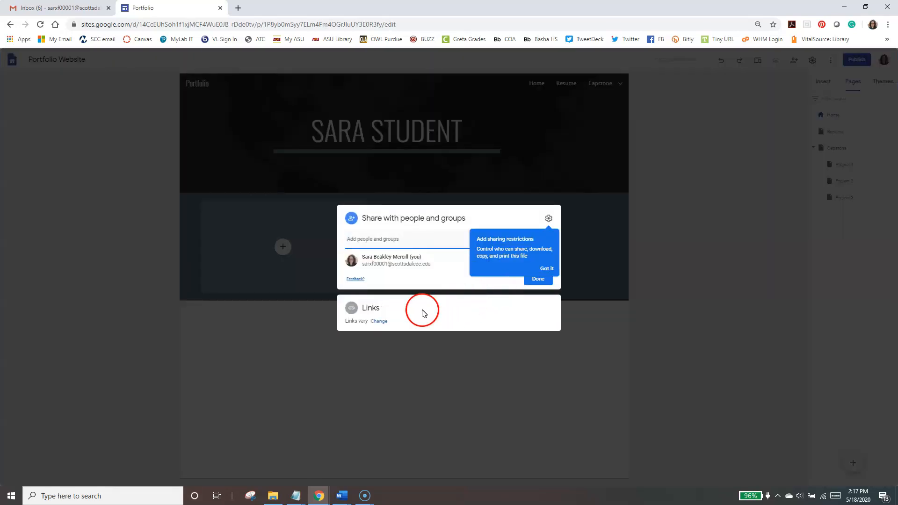
pyautogui.click(379, 322)
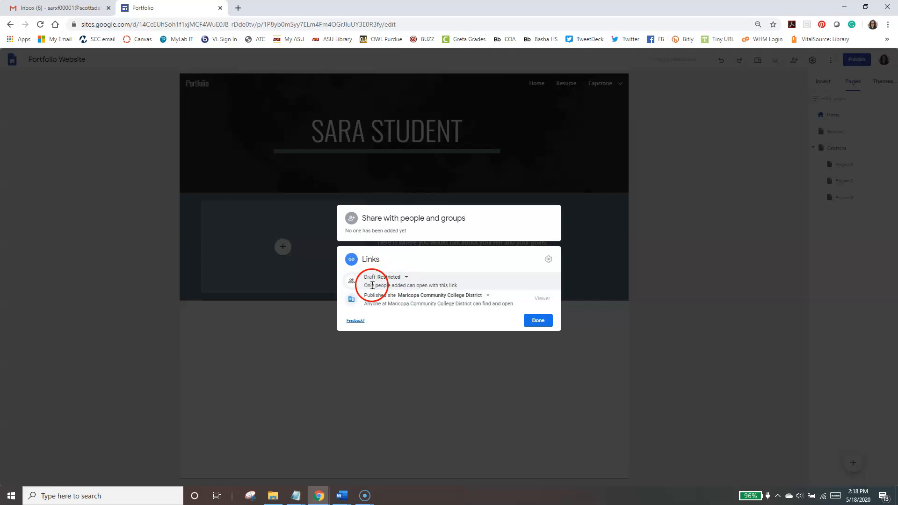
pyautogui.click(405, 278)
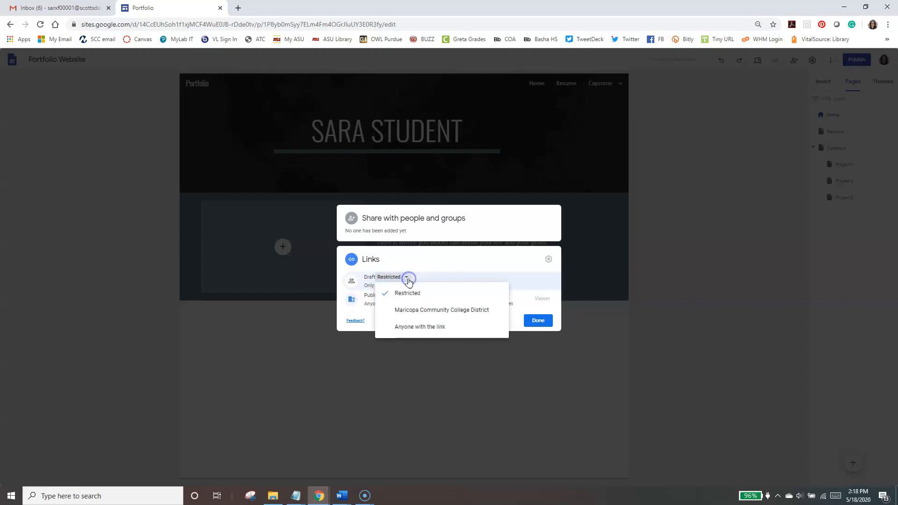
pyautogui.click(423, 330)
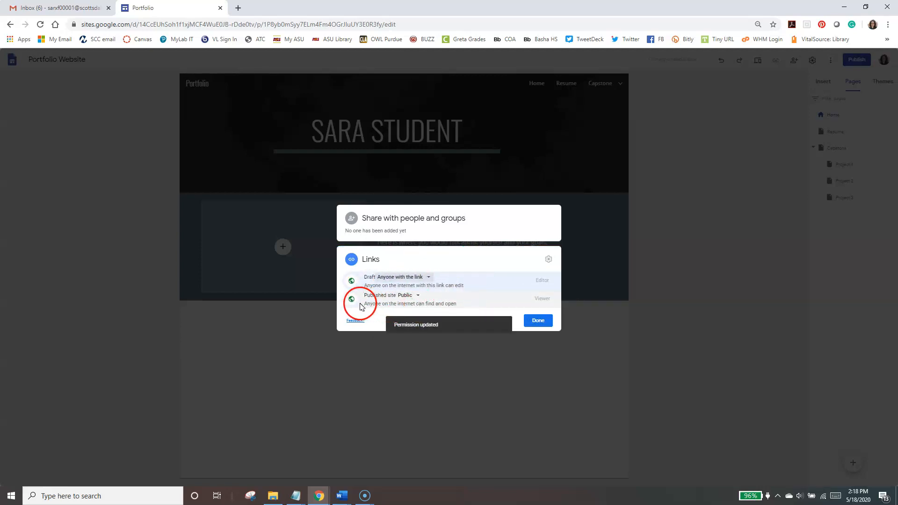
pyautogui.click(415, 298)
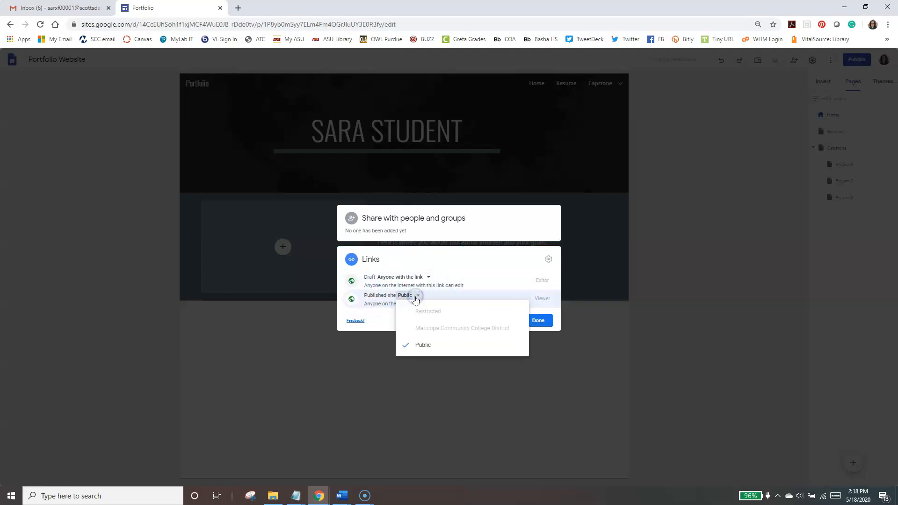
pyautogui.click(427, 297)
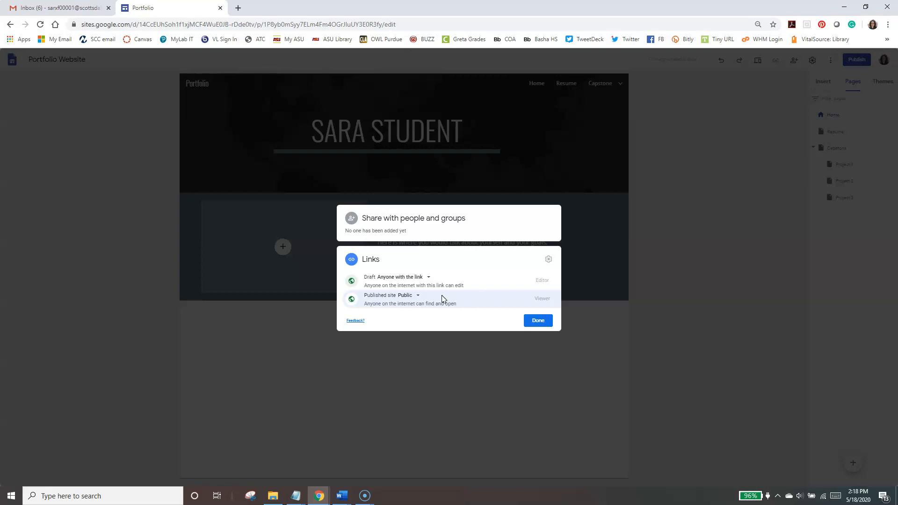
pyautogui.click(538, 320)
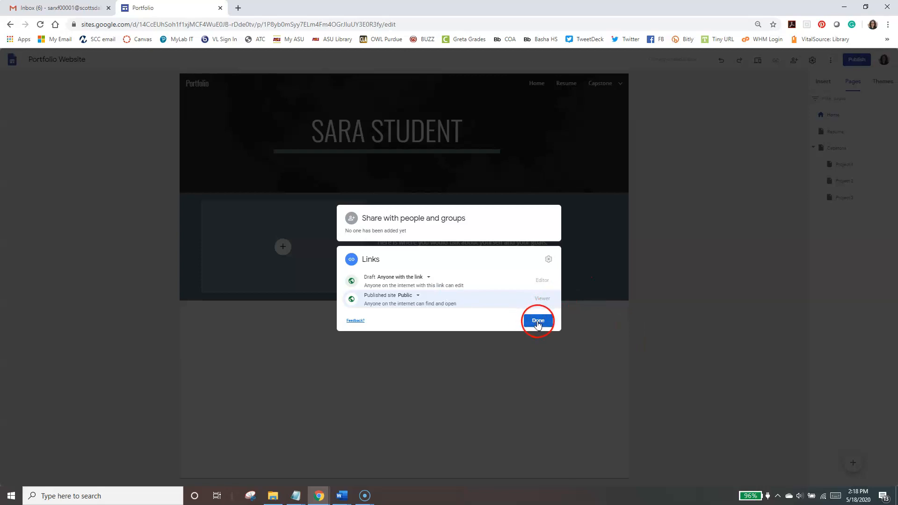
pyautogui.click(516, 322)
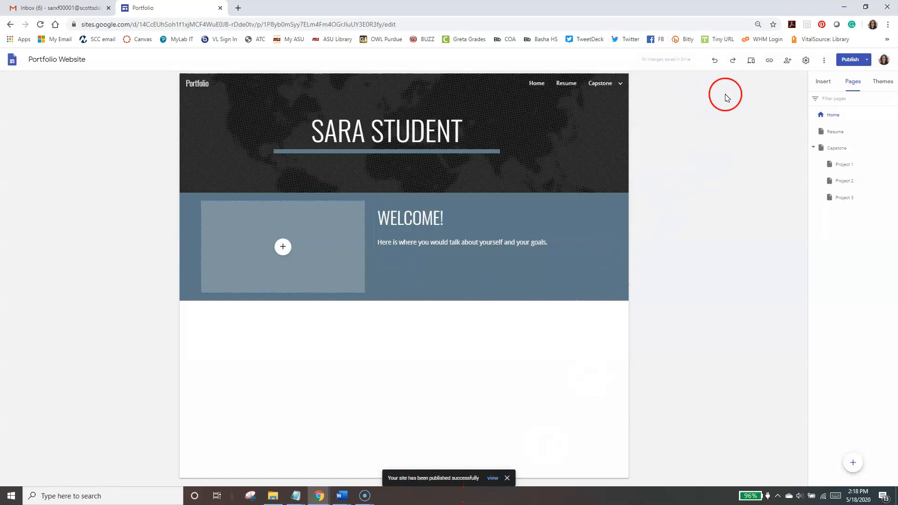
# - View the published site, look through its Resume and Project 1 pages, and return to the editor
pyautogui.click(869, 60)
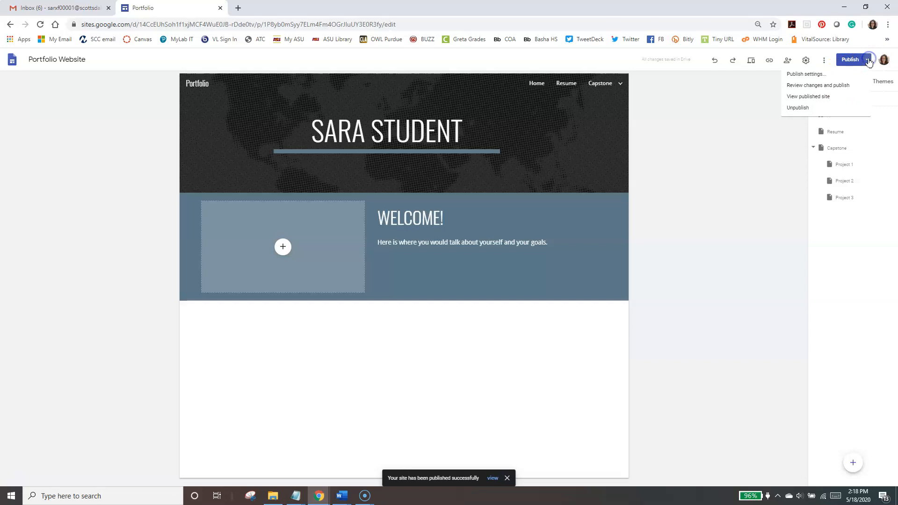
pyautogui.click(794, 100)
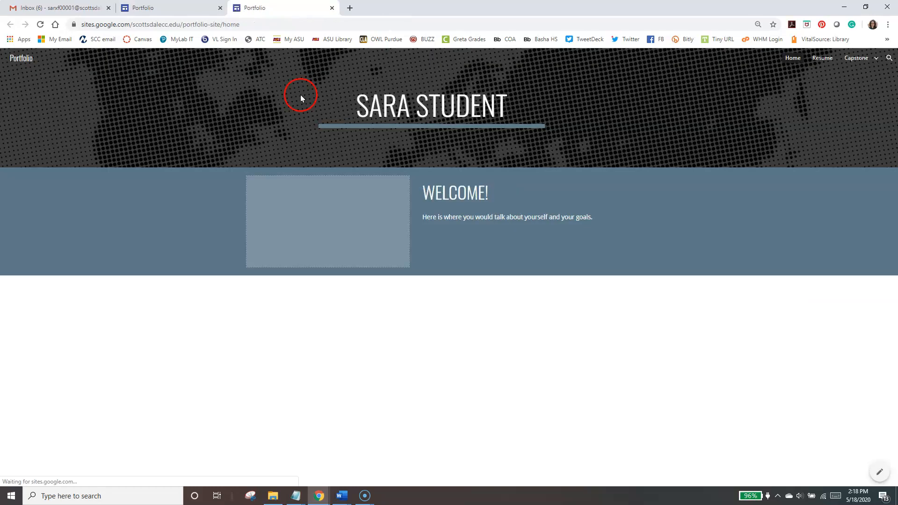
pyautogui.click(828, 66)
pyautogui.click(855, 66)
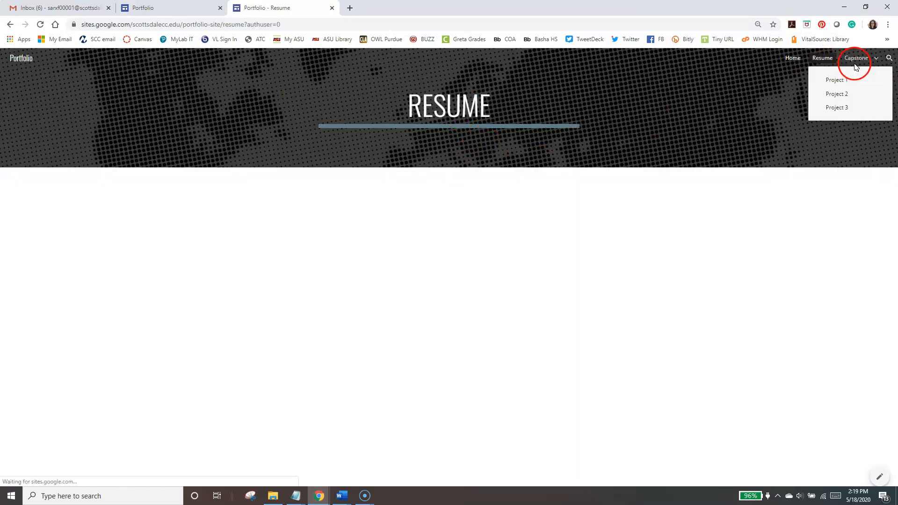
pyautogui.click(836, 81)
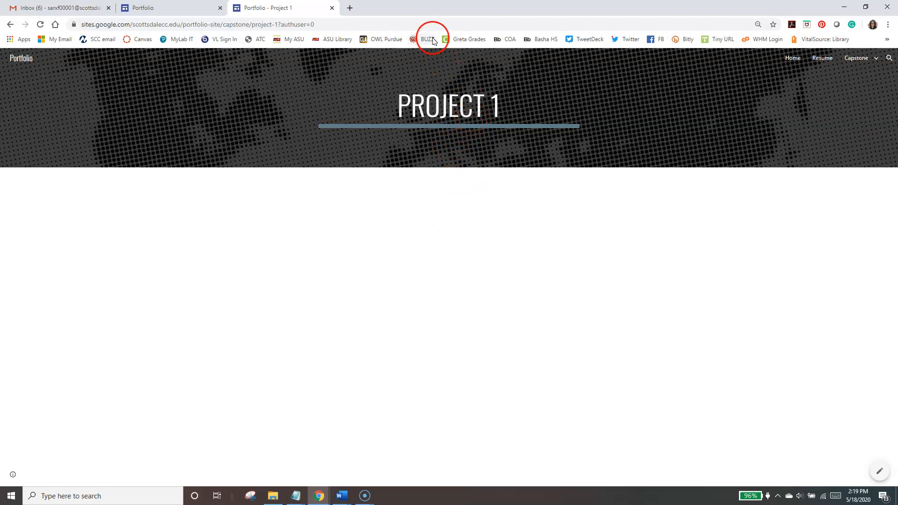
pyautogui.click(332, 8)
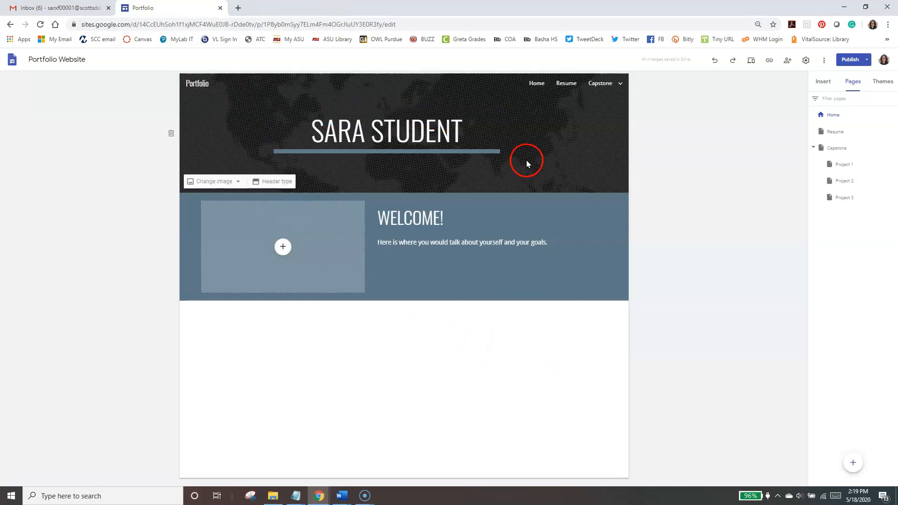
# - Apply the Level theme to the whole site
pyautogui.click(882, 82)
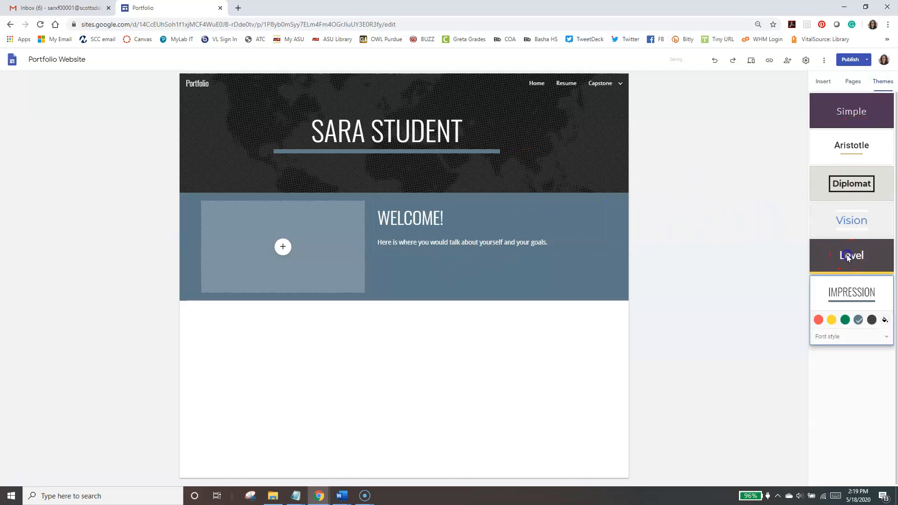
pyautogui.click(849, 256)
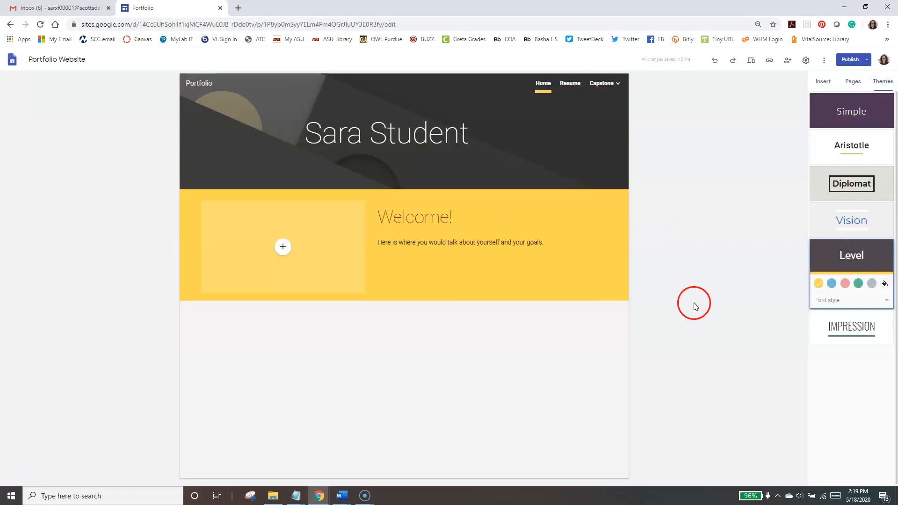
# - Set the Level theme's font style to Narrow and check it on the Resume, Capstone and Home pages
pyautogui.click(886, 301)
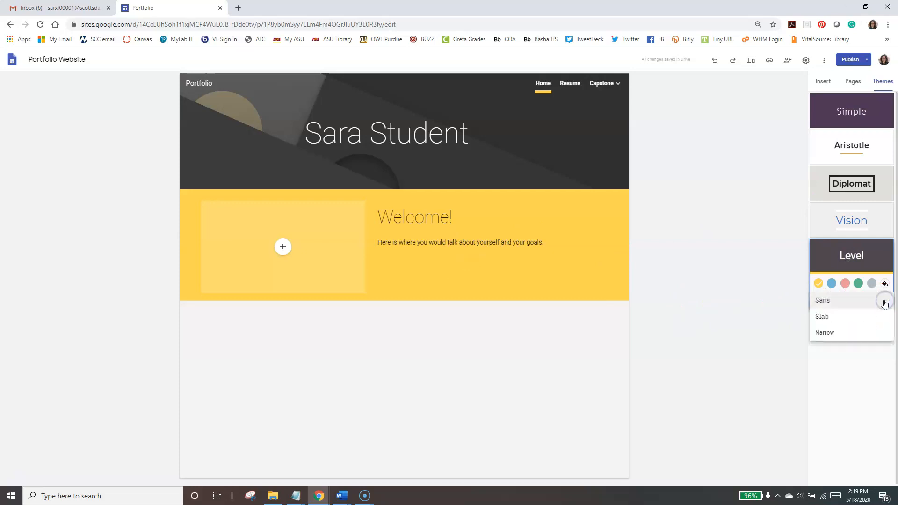
pyautogui.click(828, 332)
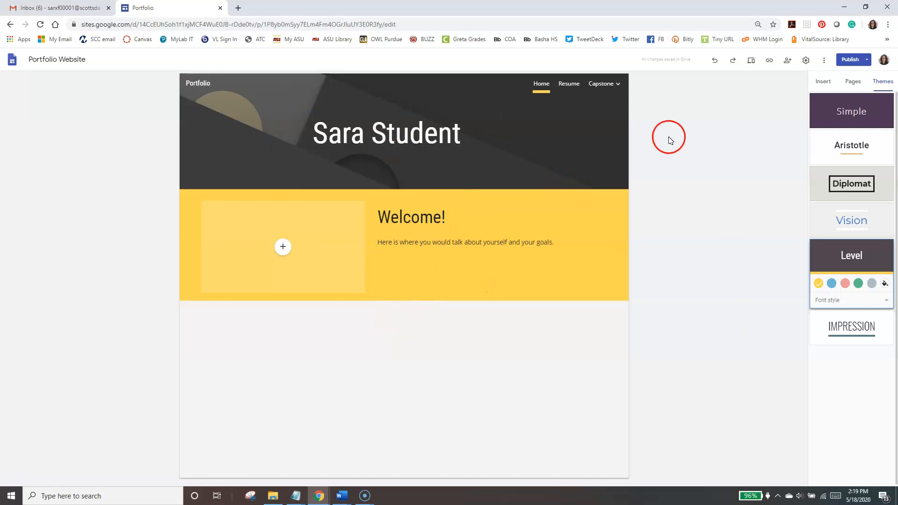
pyautogui.click(571, 87)
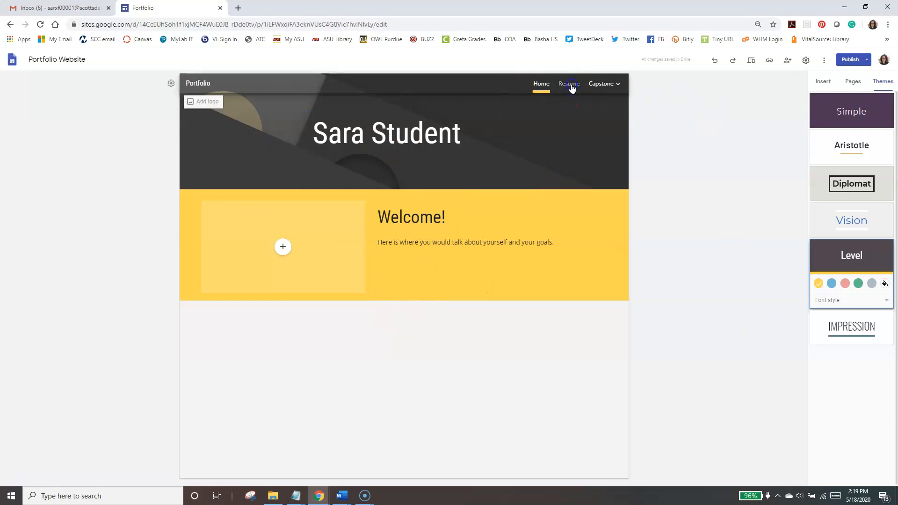
pyautogui.click(594, 89)
pyautogui.click(605, 87)
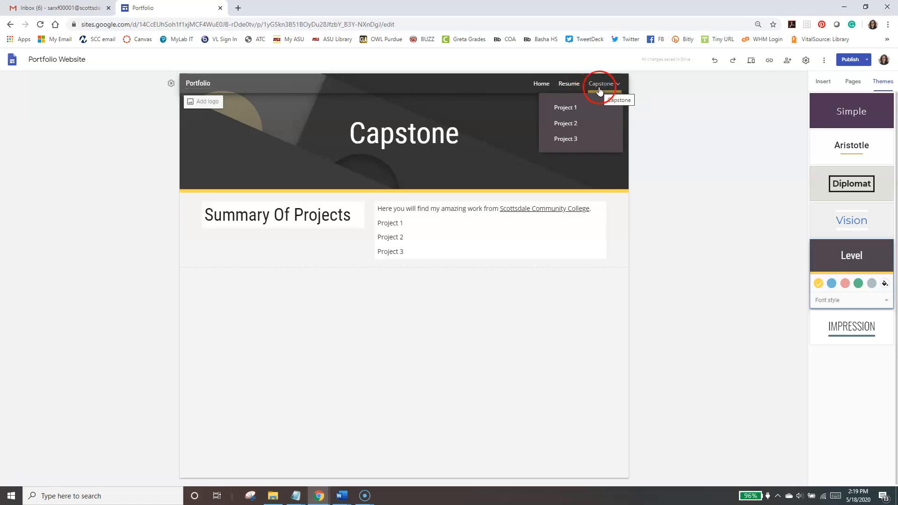
pyautogui.click(565, 87)
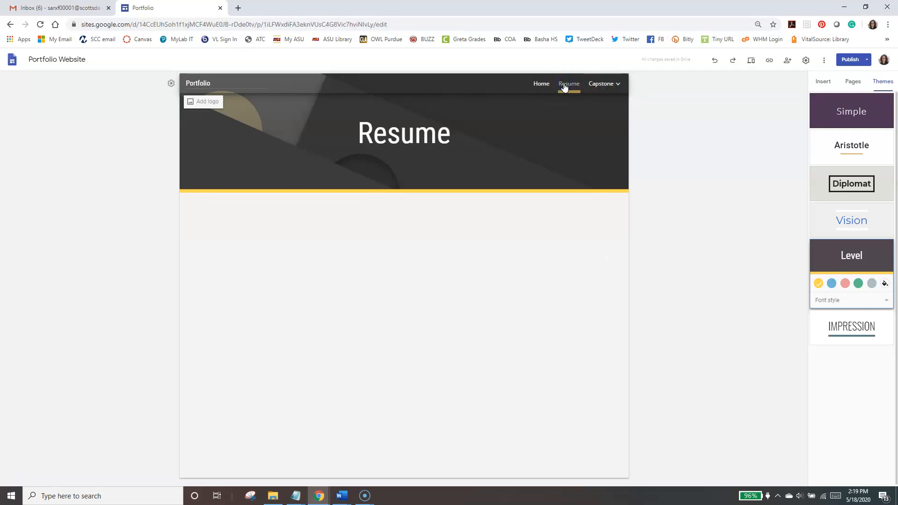
pyautogui.click(535, 87)
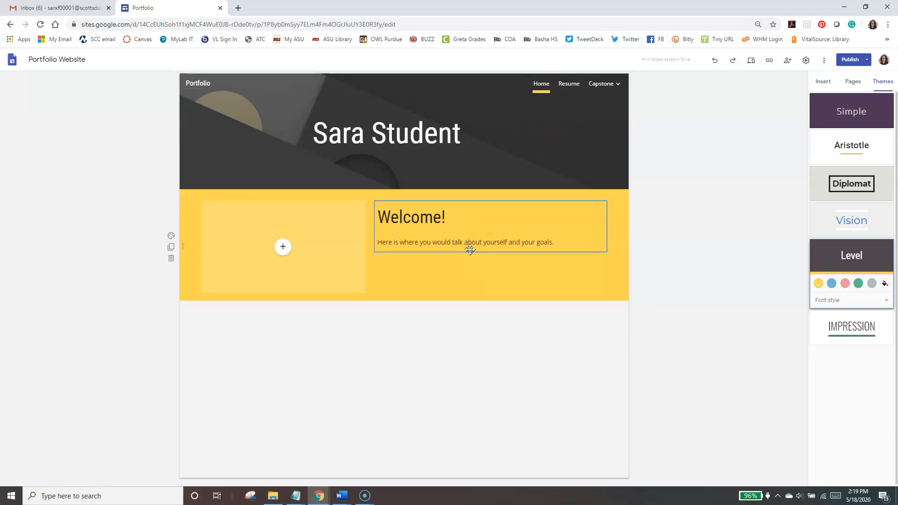
# - Review the draft's theme changes against the currently published homepage and publish them
pyautogui.click(868, 63)
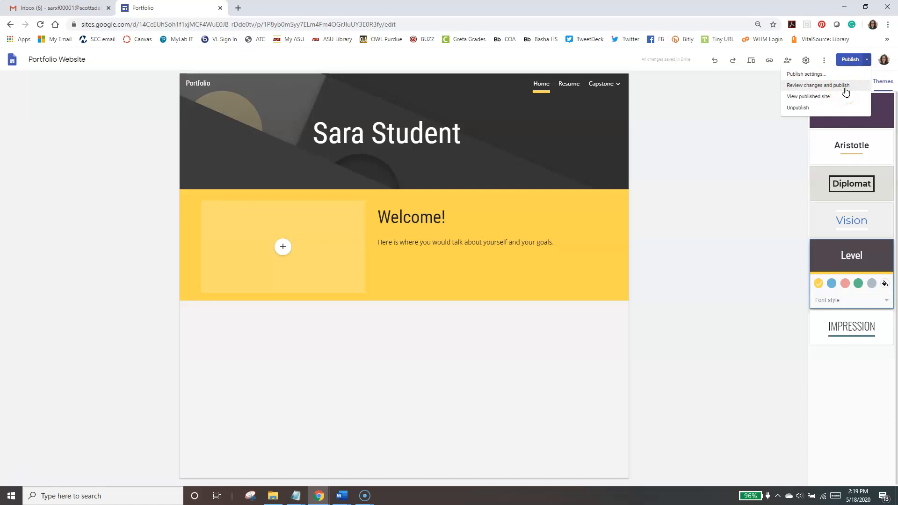
pyautogui.click(845, 88)
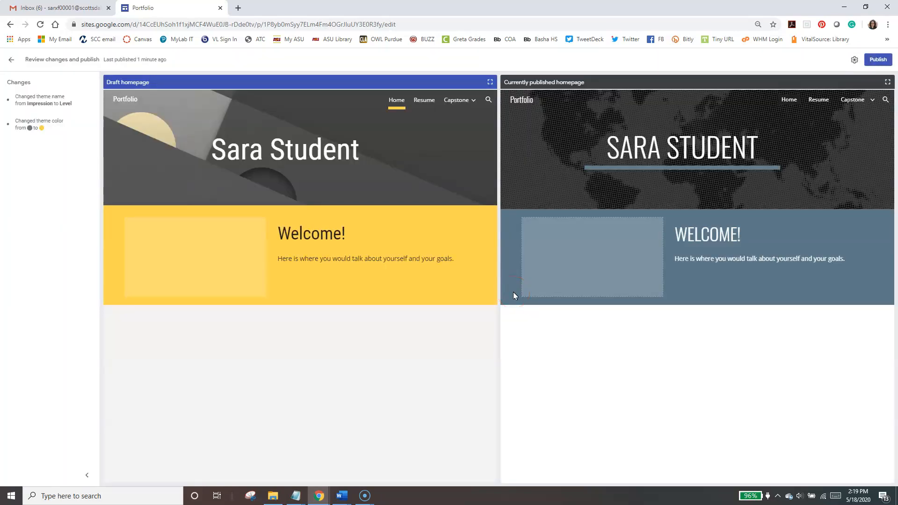
pyautogui.click(593, 300)
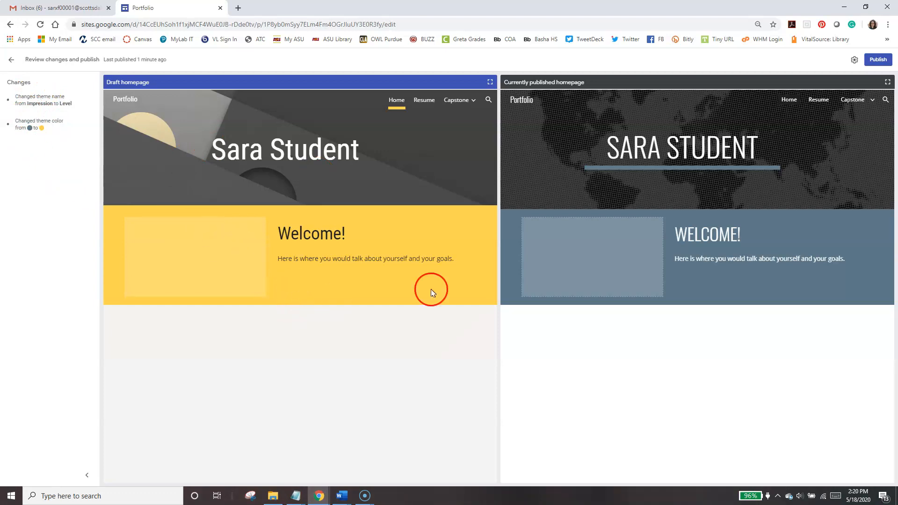
pyautogui.click(877, 62)
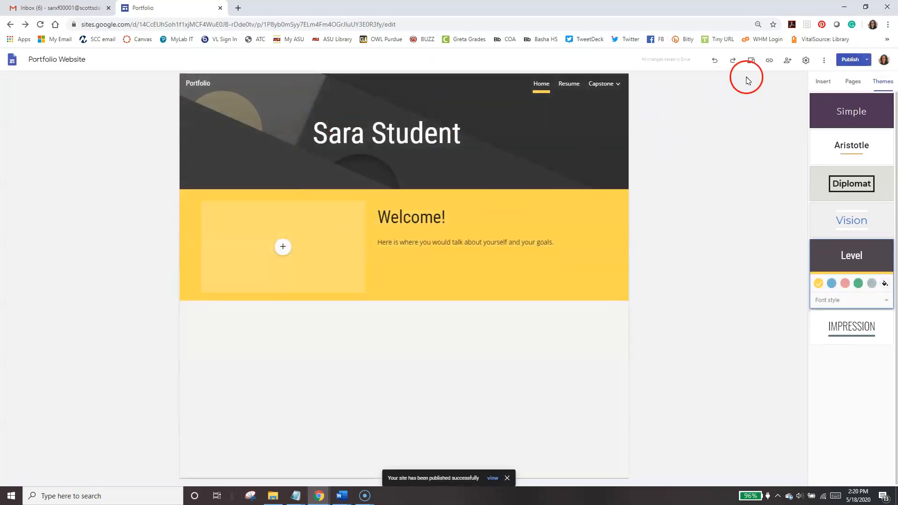
# - View the published site, look through its Resume and Capstone pages, and close it to return to the editor
pyautogui.click(868, 62)
pyautogui.click(814, 94)
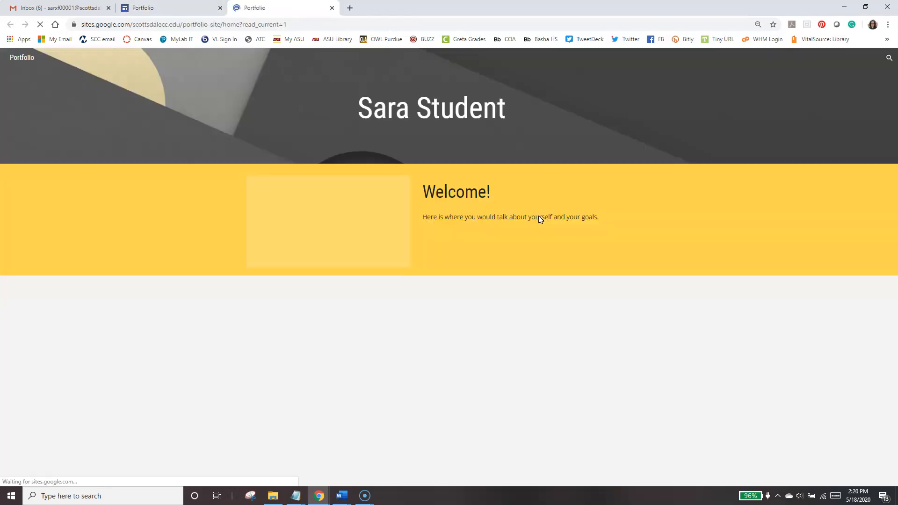
pyautogui.click(828, 59)
pyautogui.click(858, 60)
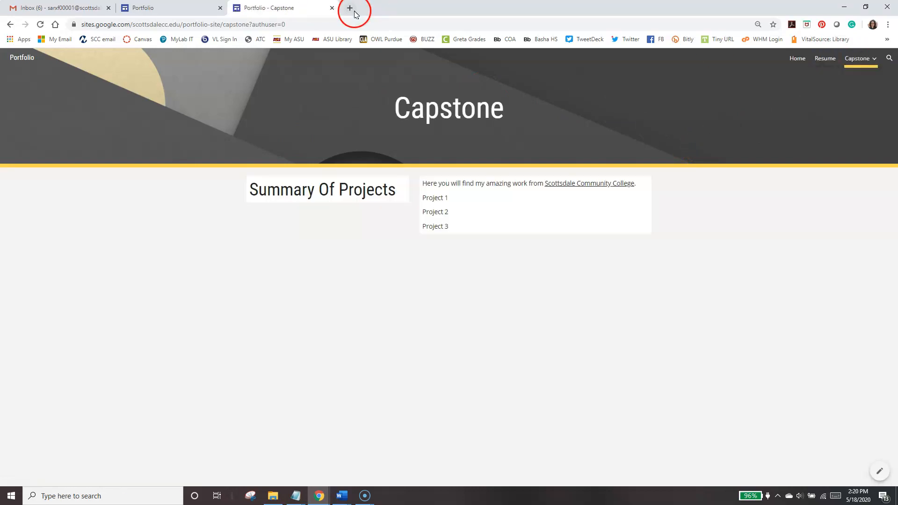
pyautogui.click(332, 8)
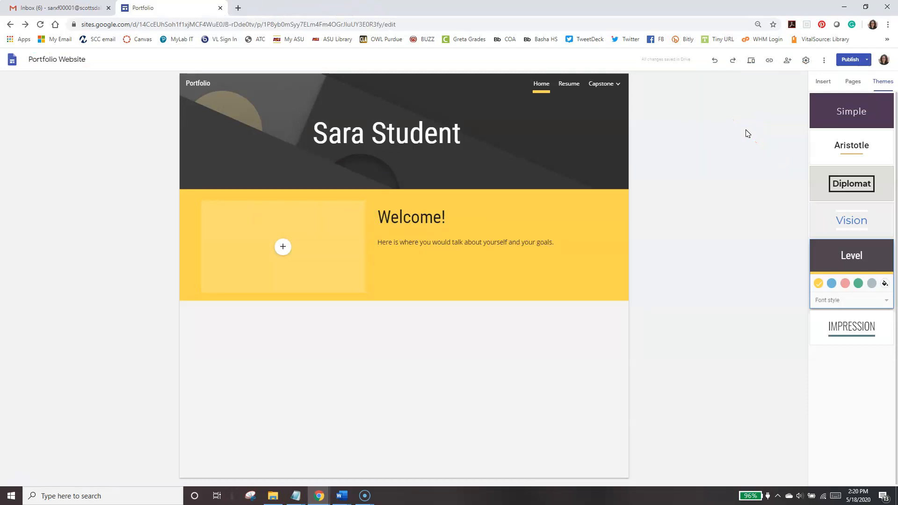
# - Copy the published site's link to the clipboard
pyautogui.click(771, 62)
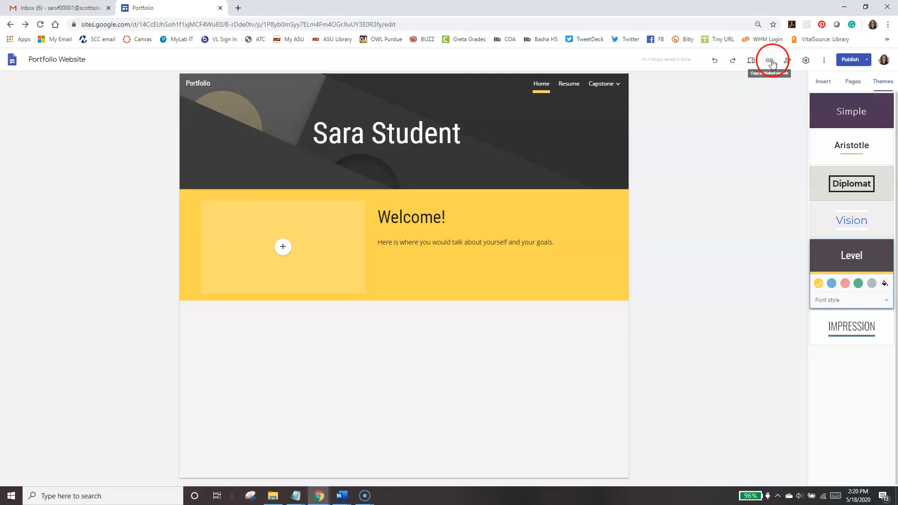
pyautogui.click(769, 64)
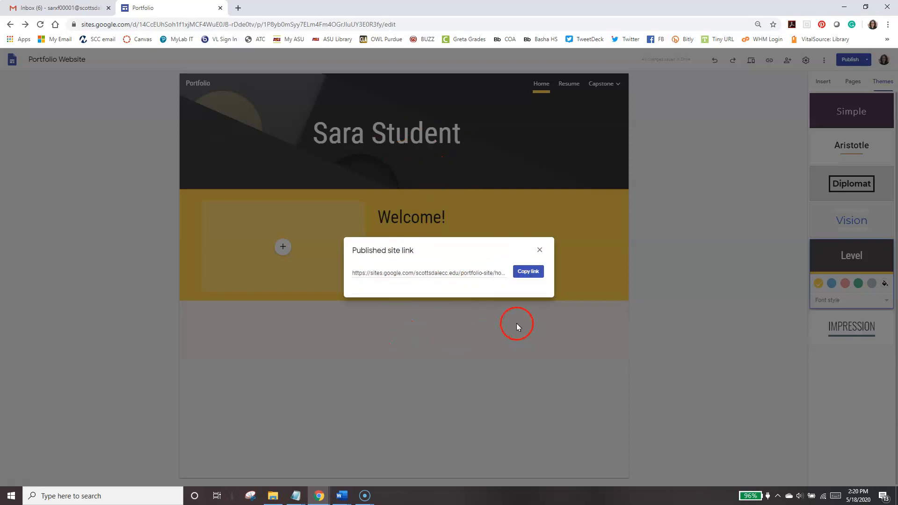
pyautogui.click(529, 274)
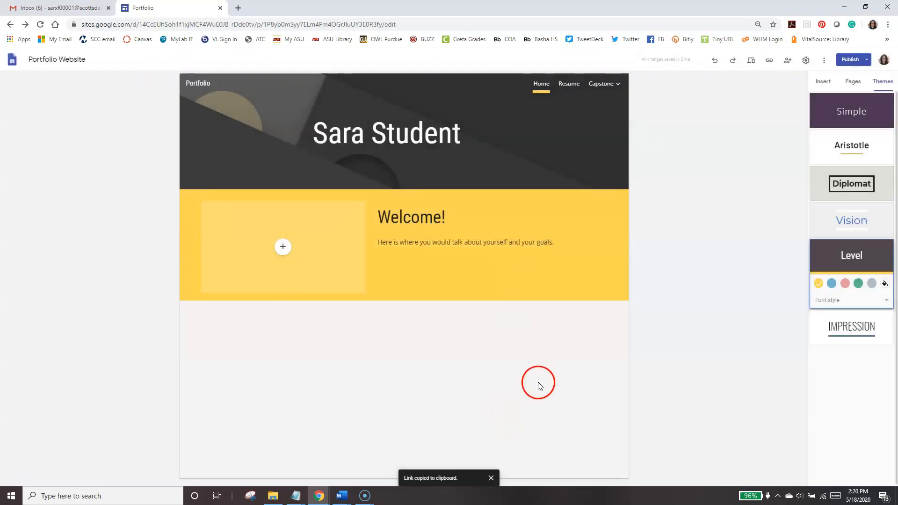